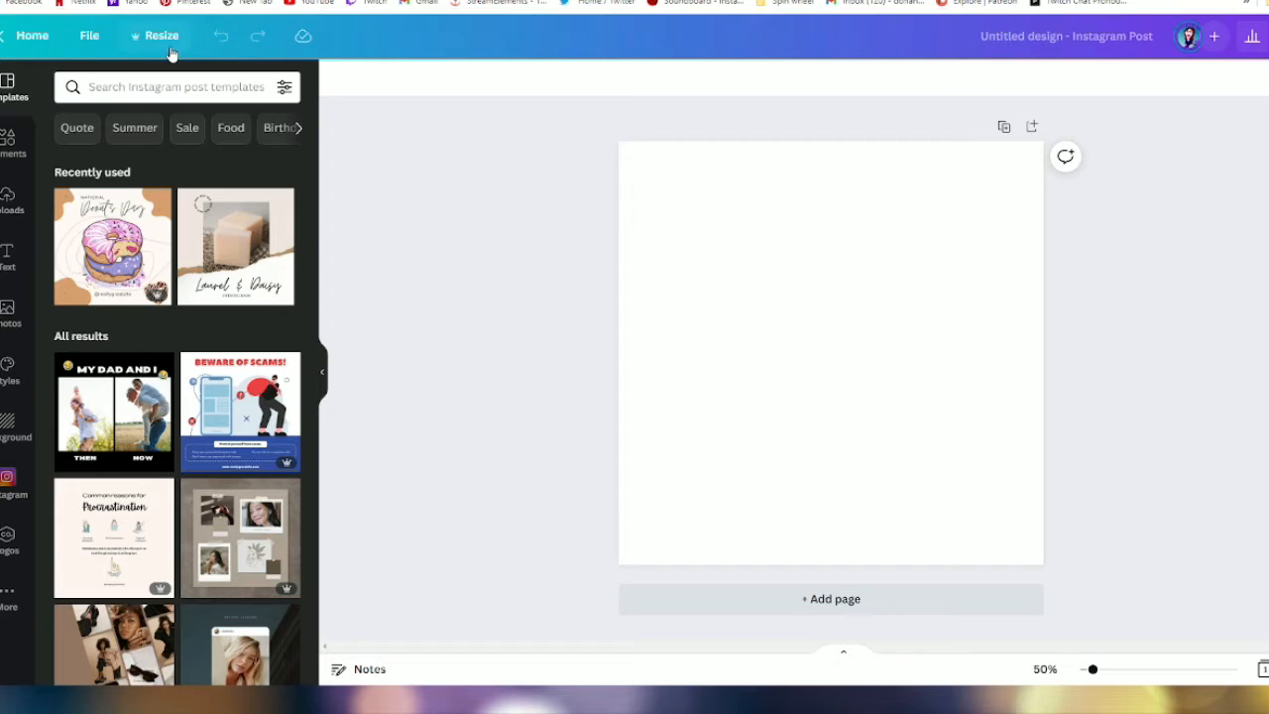
# - Resize the blank Instagram post design to the Twitch Emote preset and check its custom size
pyautogui.click(165, 37)
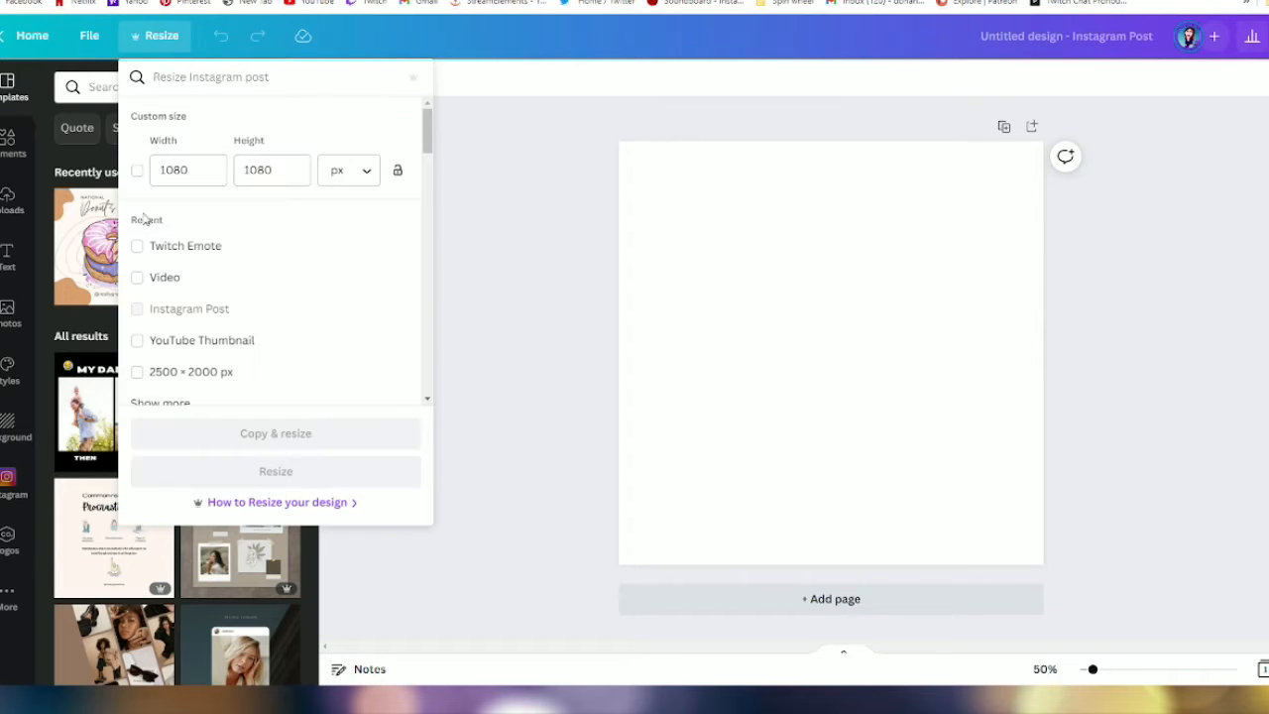
pyautogui.click(138, 247)
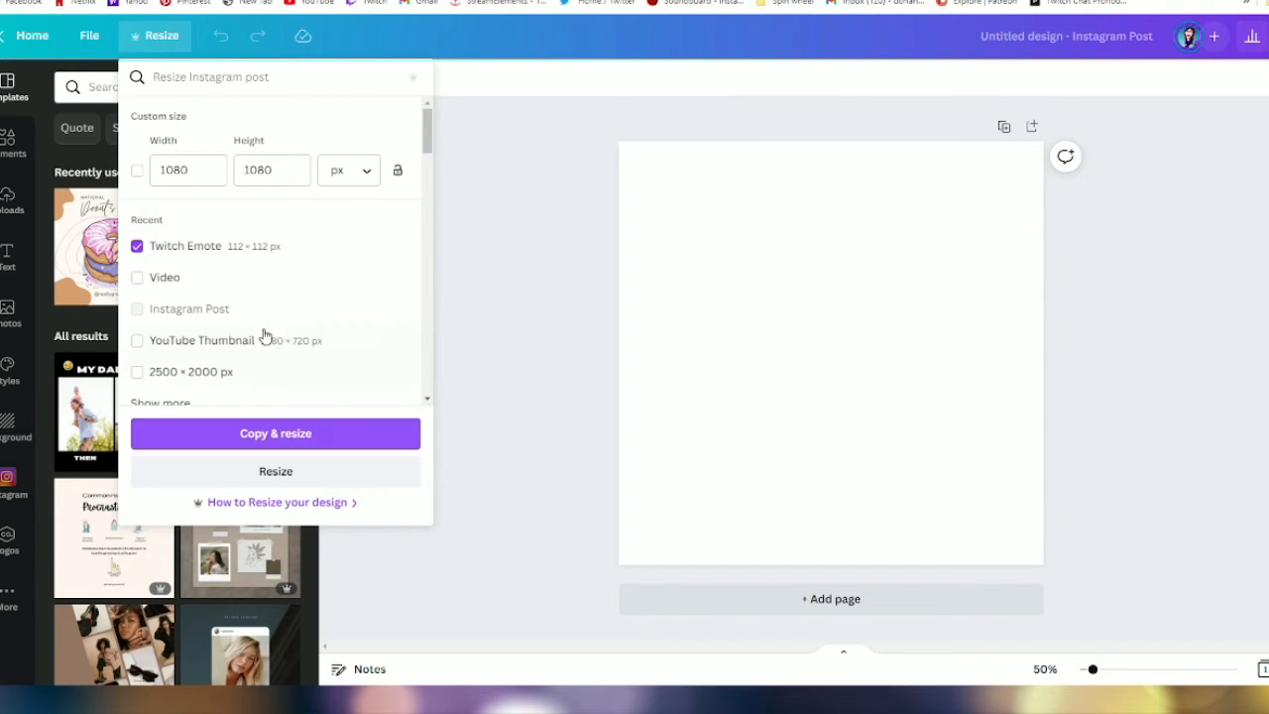
pyautogui.click(270, 472)
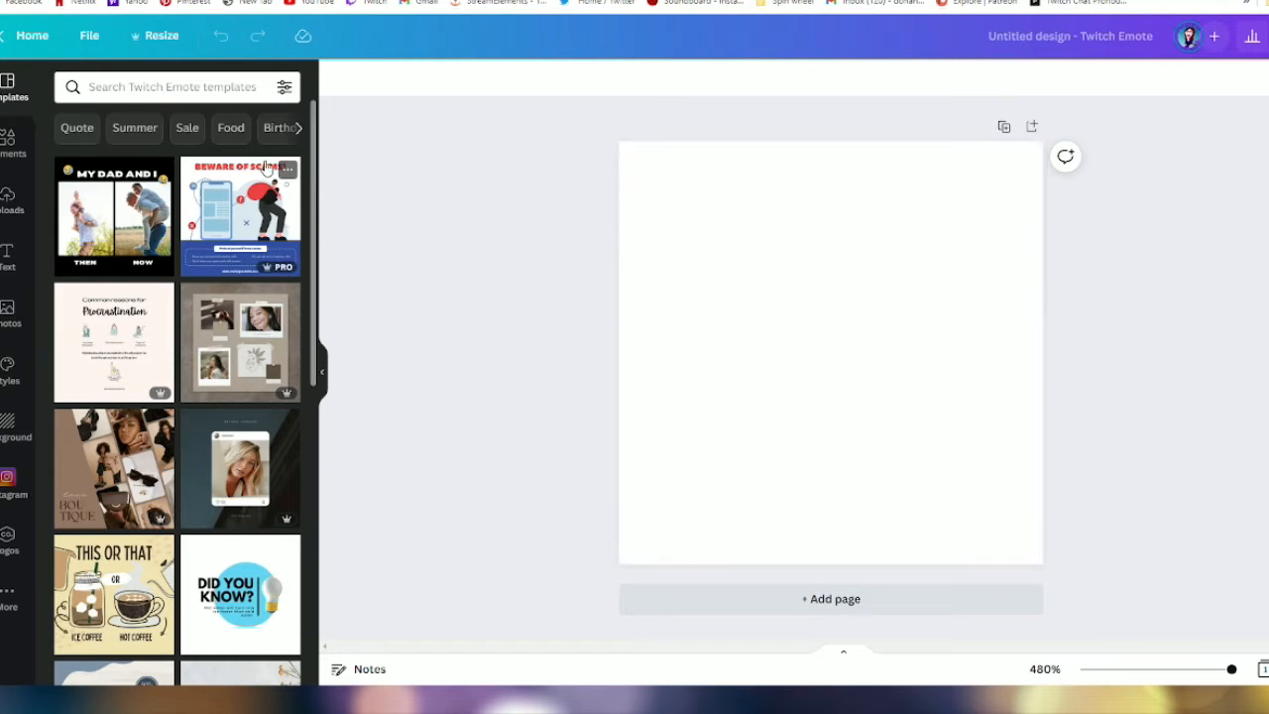
pyautogui.click(178, 39)
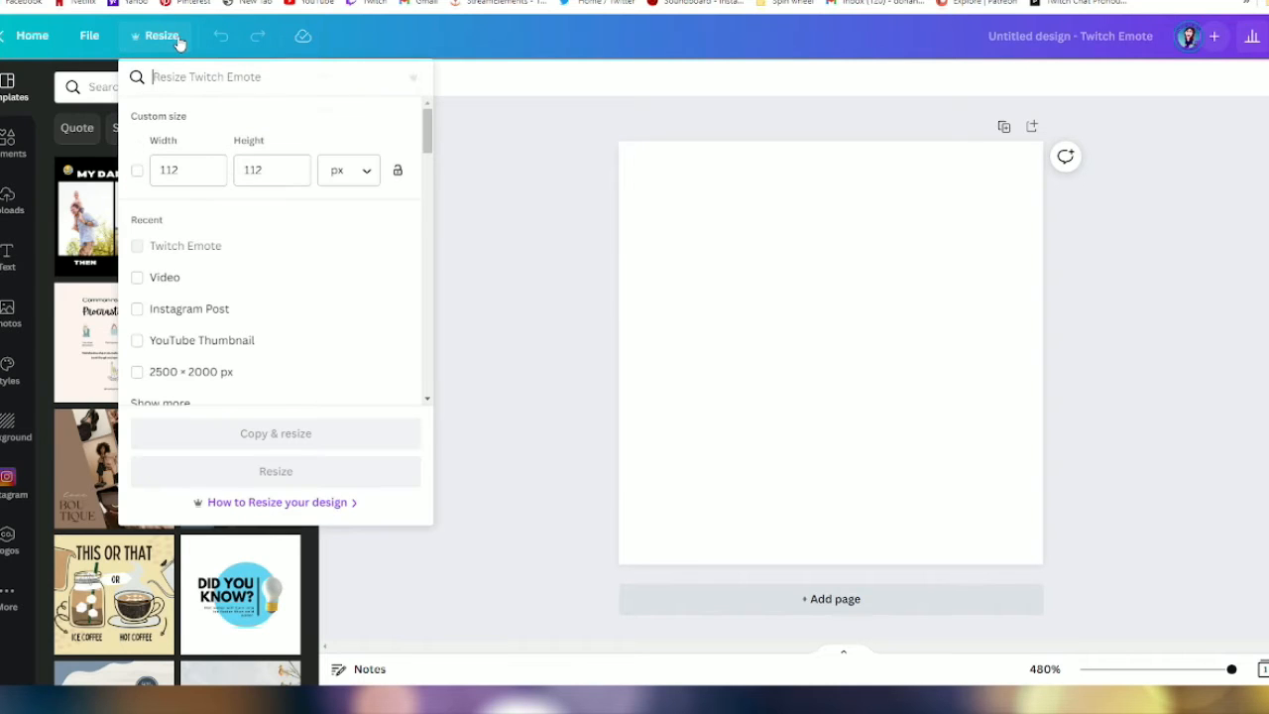
pyautogui.click(779, 397)
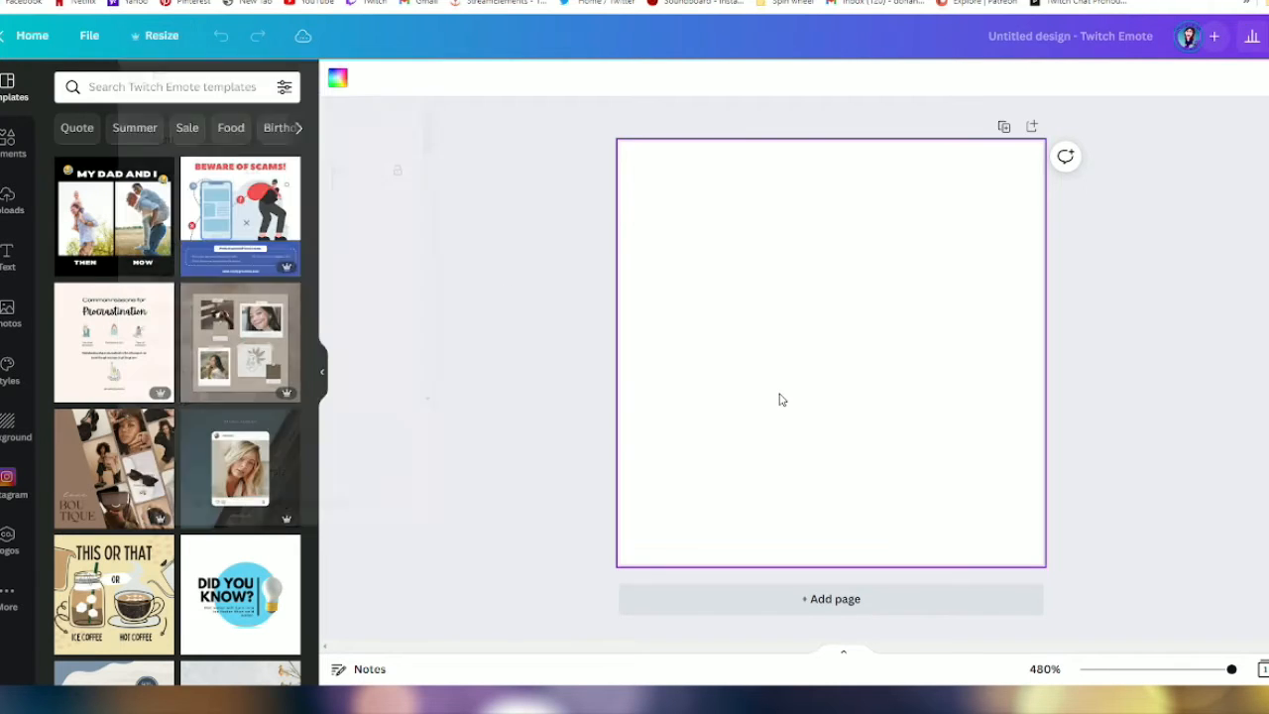
# - Add the uploaded drawing of the black cat with witch hat and pumpkin to the canvas and rotate it upright
pyautogui.click(12, 198)
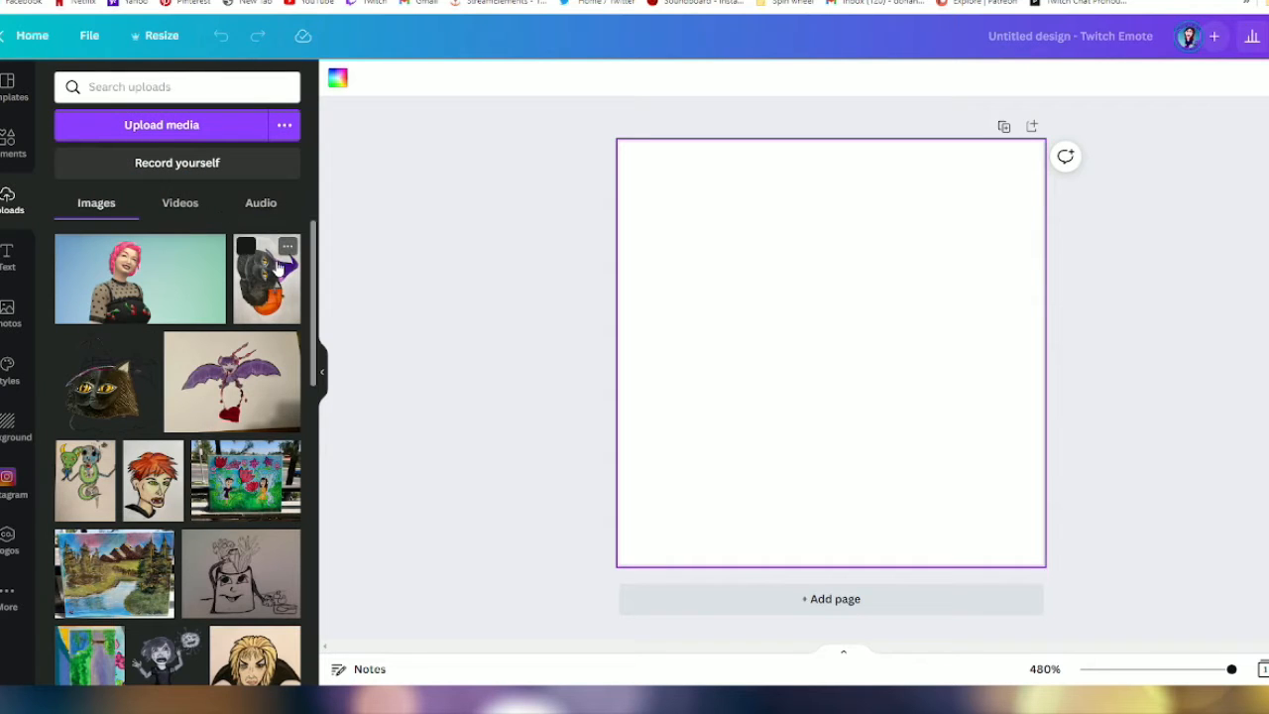
pyautogui.click(278, 268)
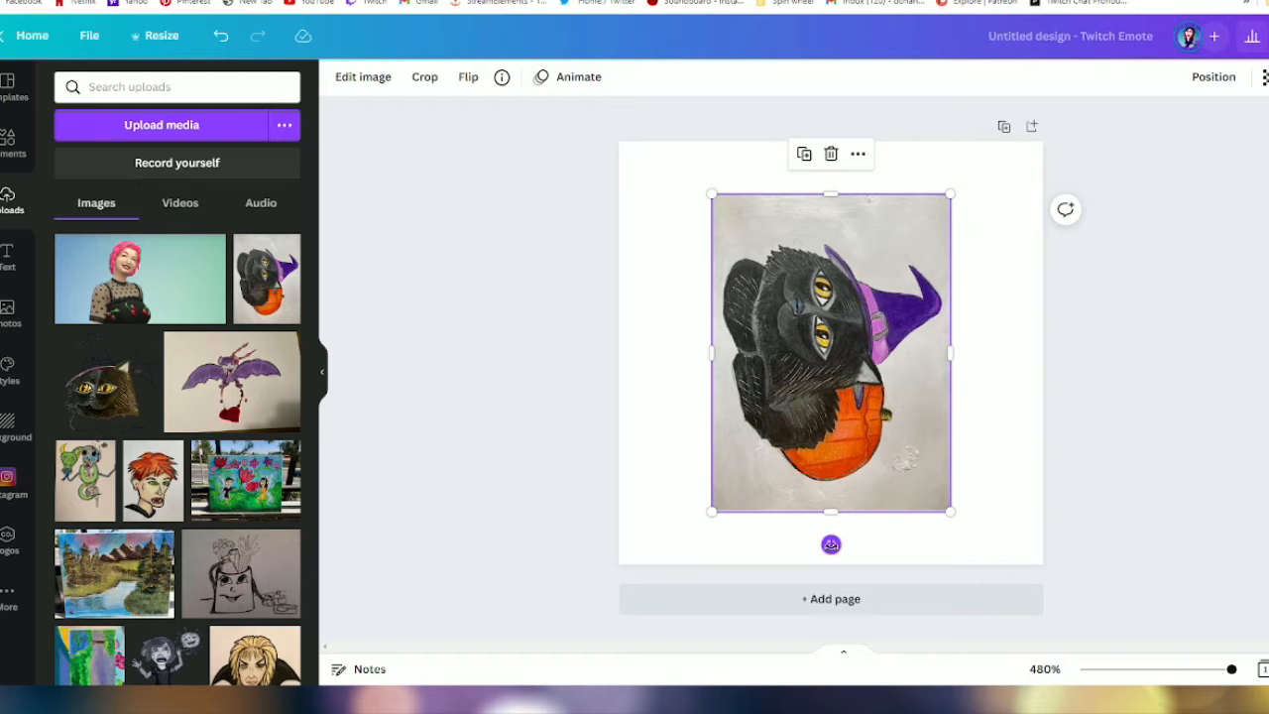
pyautogui.moveTo(831, 545); pyautogui.dragTo(1093, 352)
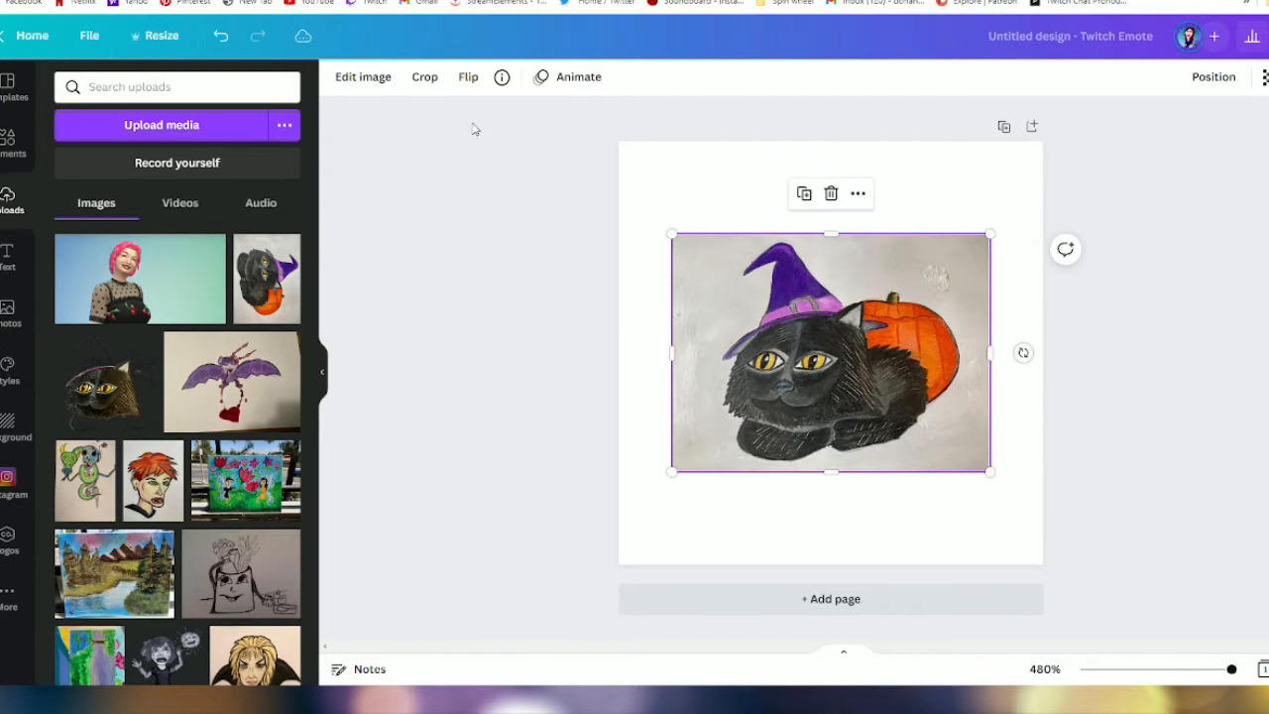
# - Remove the background of the cat drawing with the Background Remover
pyautogui.click(364, 77)
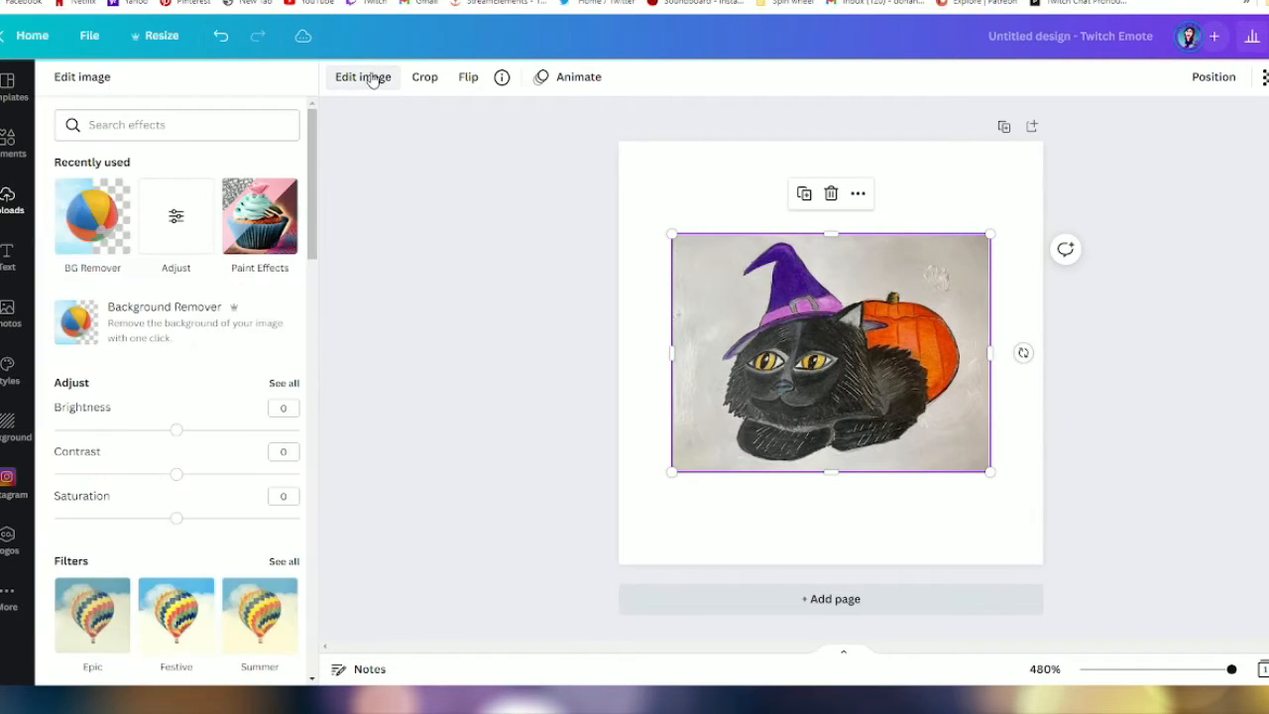
pyautogui.click(90, 322)
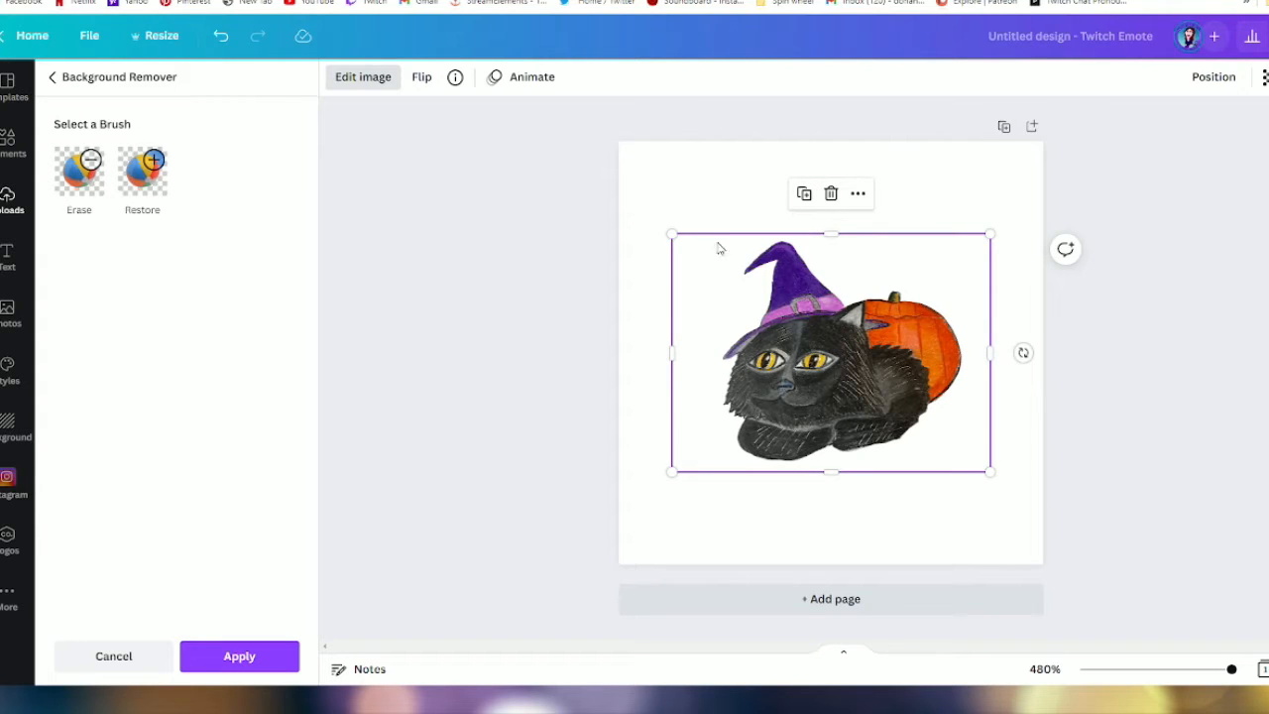
pyautogui.click(89, 169)
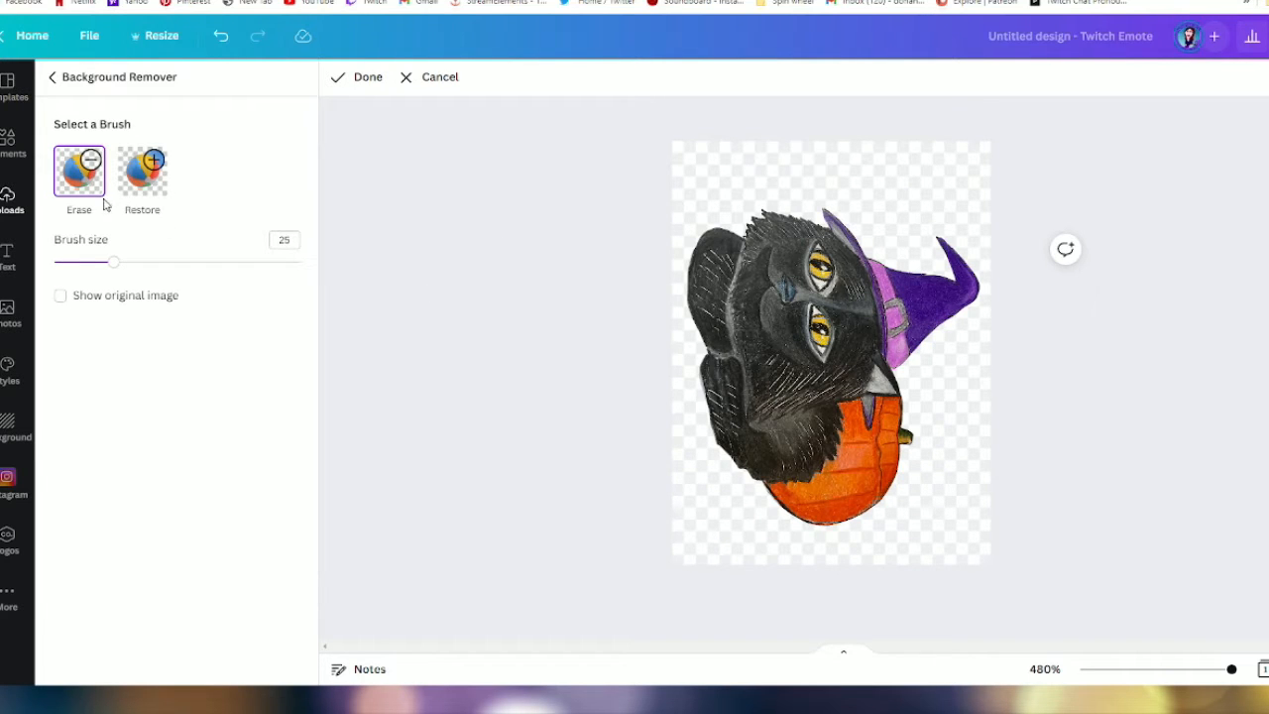
pyautogui.click(220, 36)
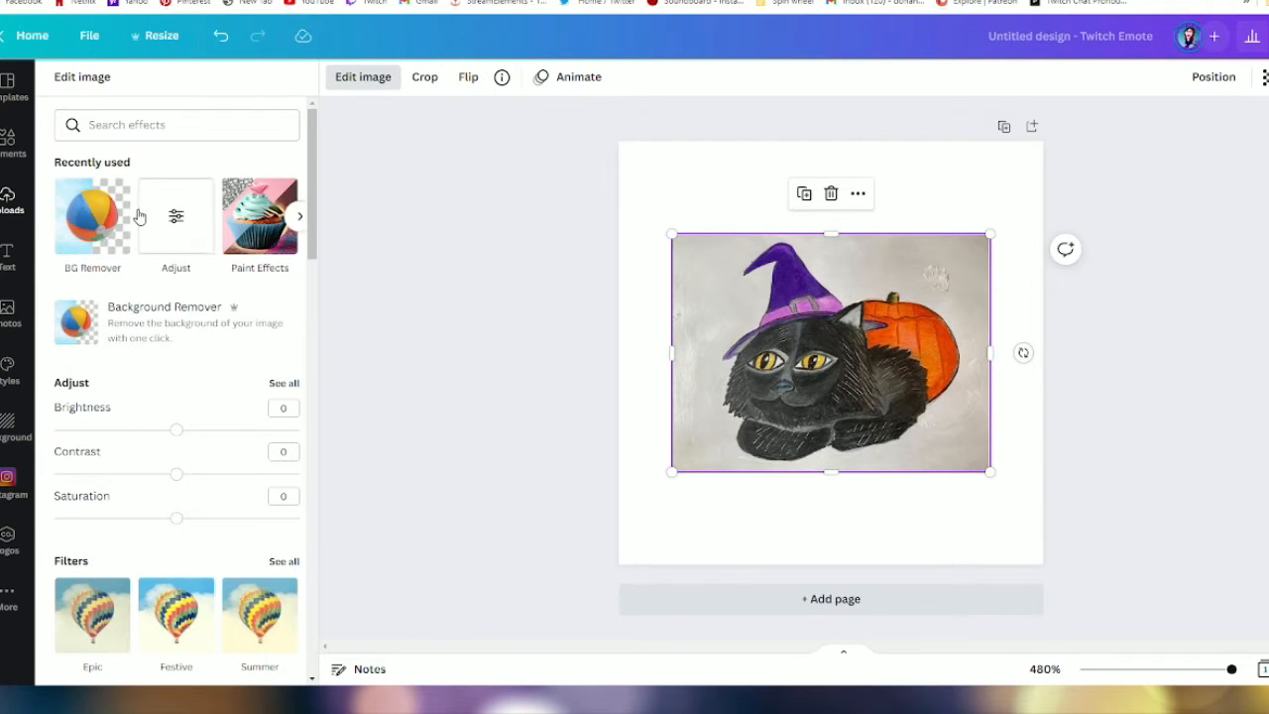
pyautogui.click(97, 319)
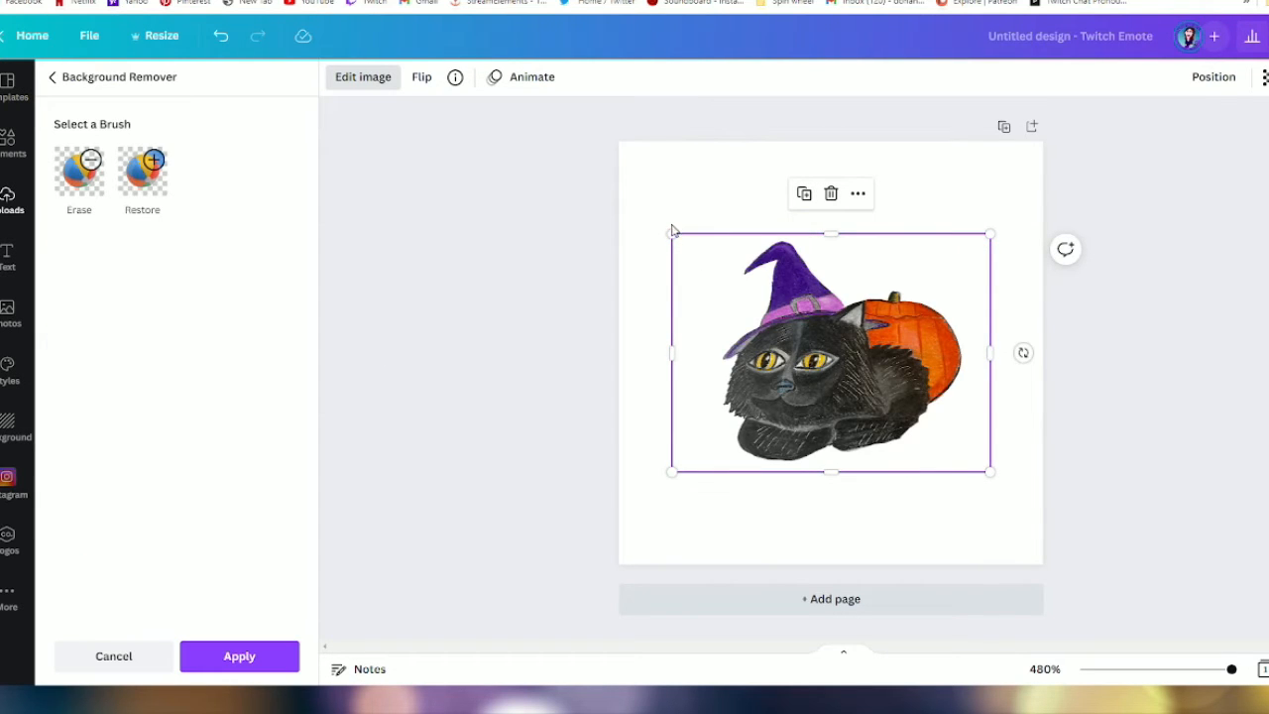
# - Enlarge and reposition the cat drawing so that the cat and pumpkin nearly fill the canvas width
pyautogui.moveTo(671, 232); pyautogui.dragTo(600, 180)
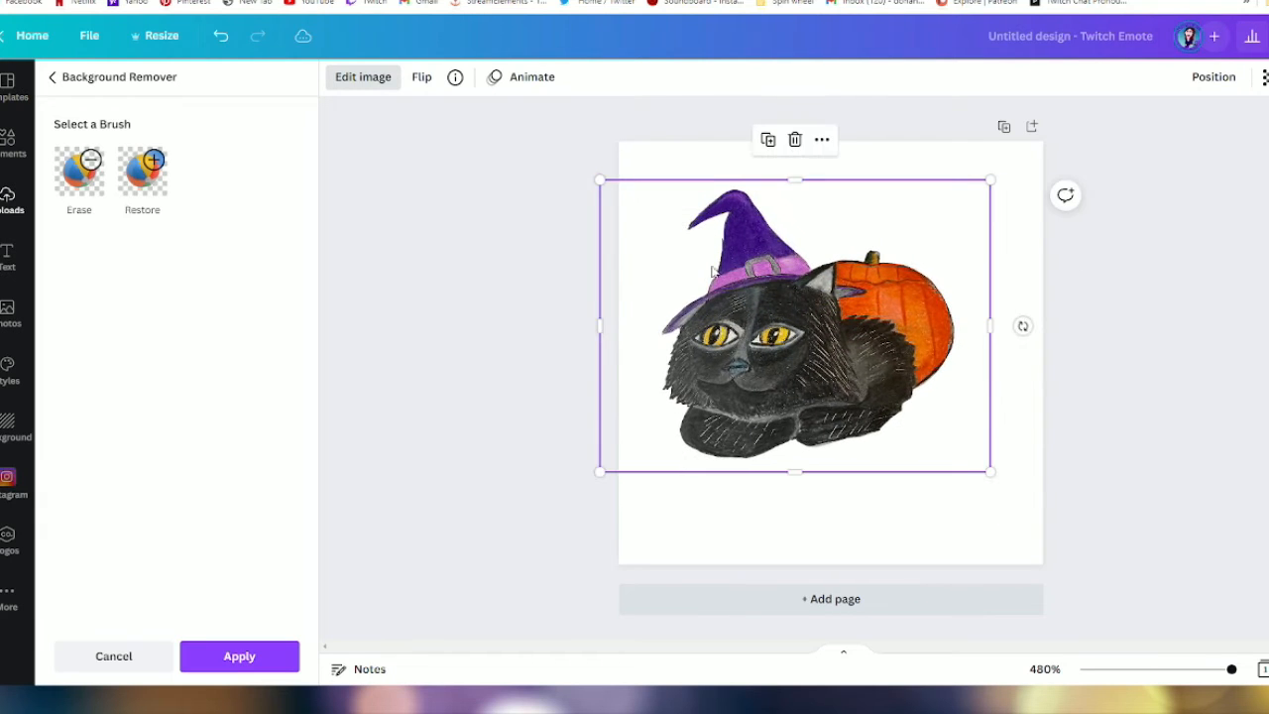
pyautogui.moveTo(990, 472); pyautogui.dragTo(1063, 526)
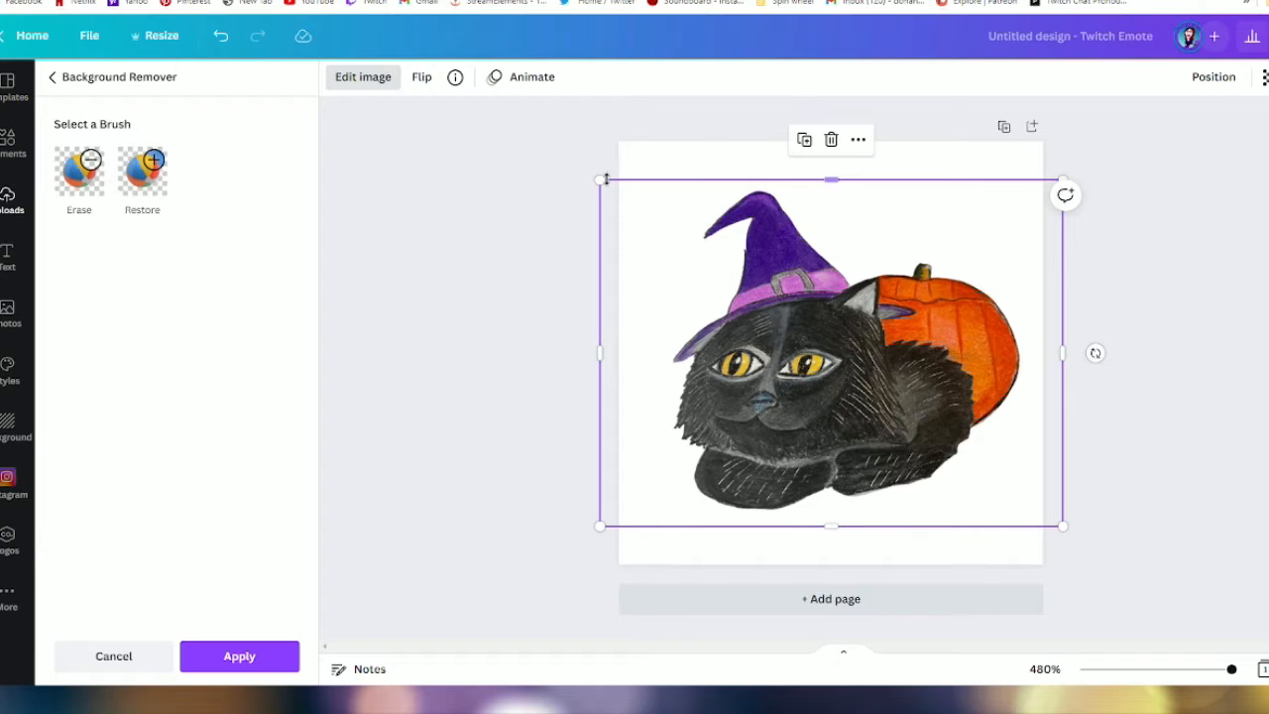
pyautogui.moveTo(598, 179); pyautogui.dragTo(589, 133)
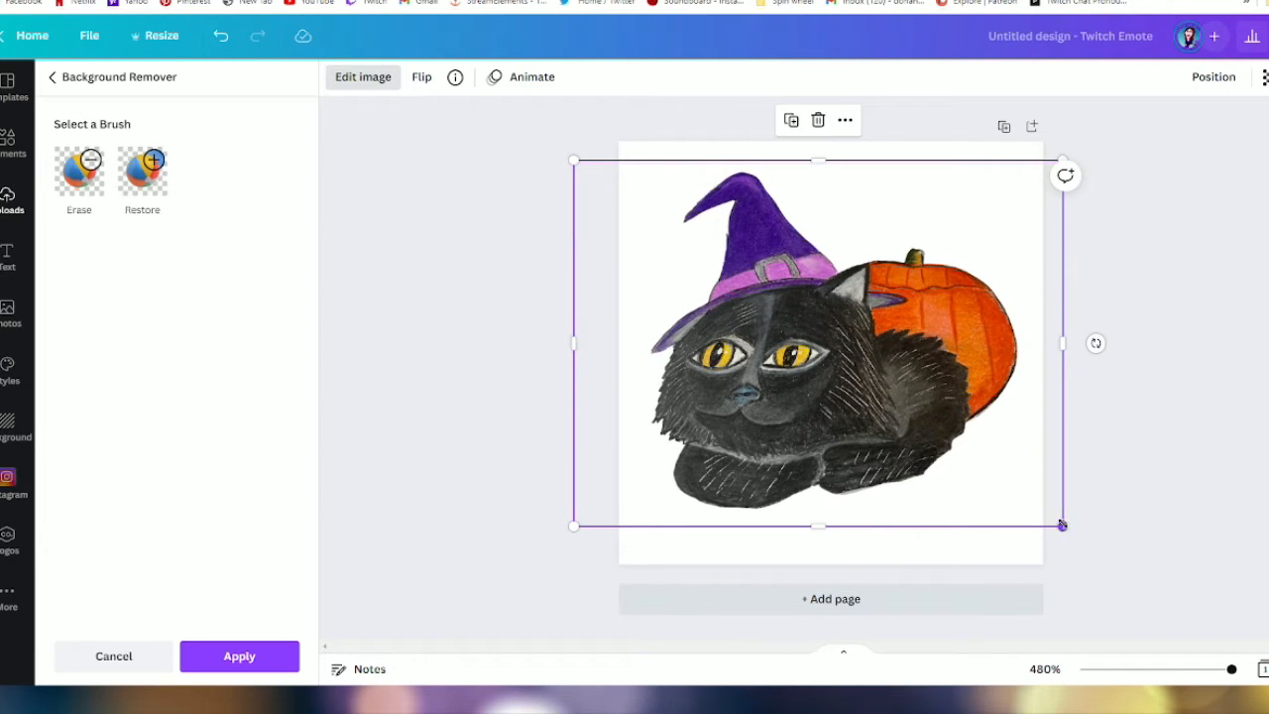
pyautogui.moveTo(1062, 525); pyautogui.dragTo(1075, 536)
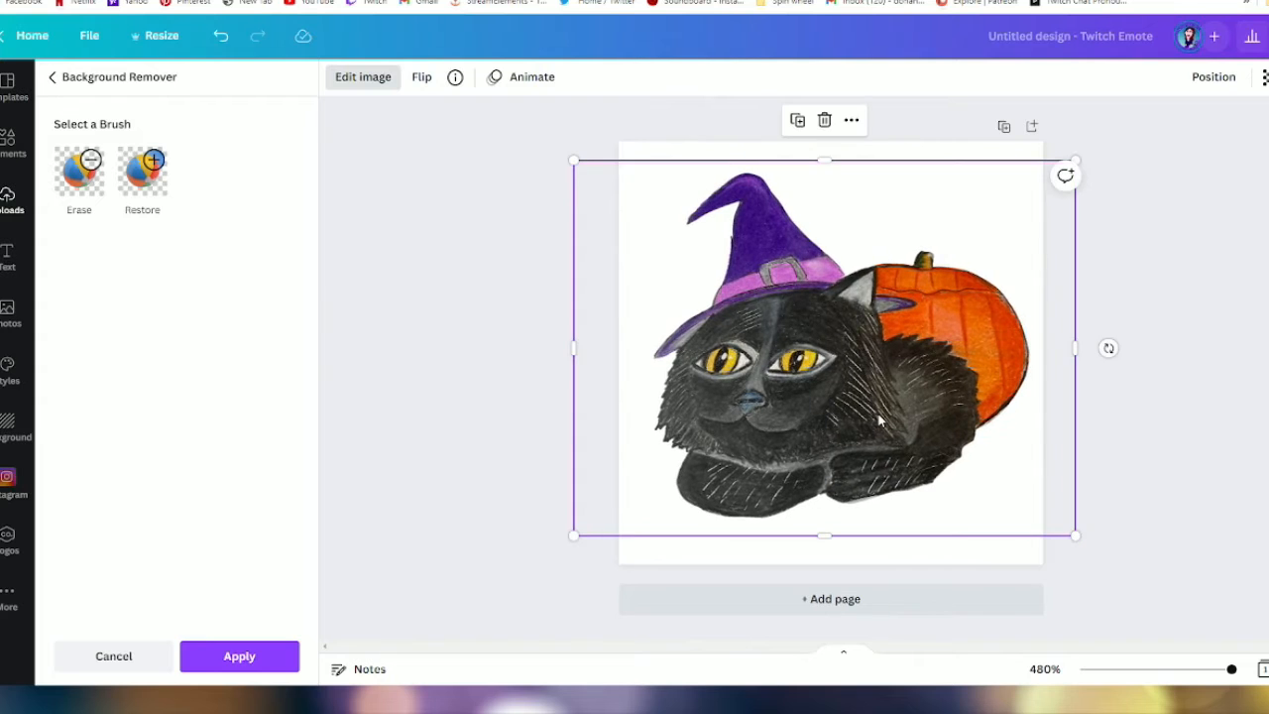
pyautogui.moveTo(880, 416); pyautogui.dragTo(877, 402)
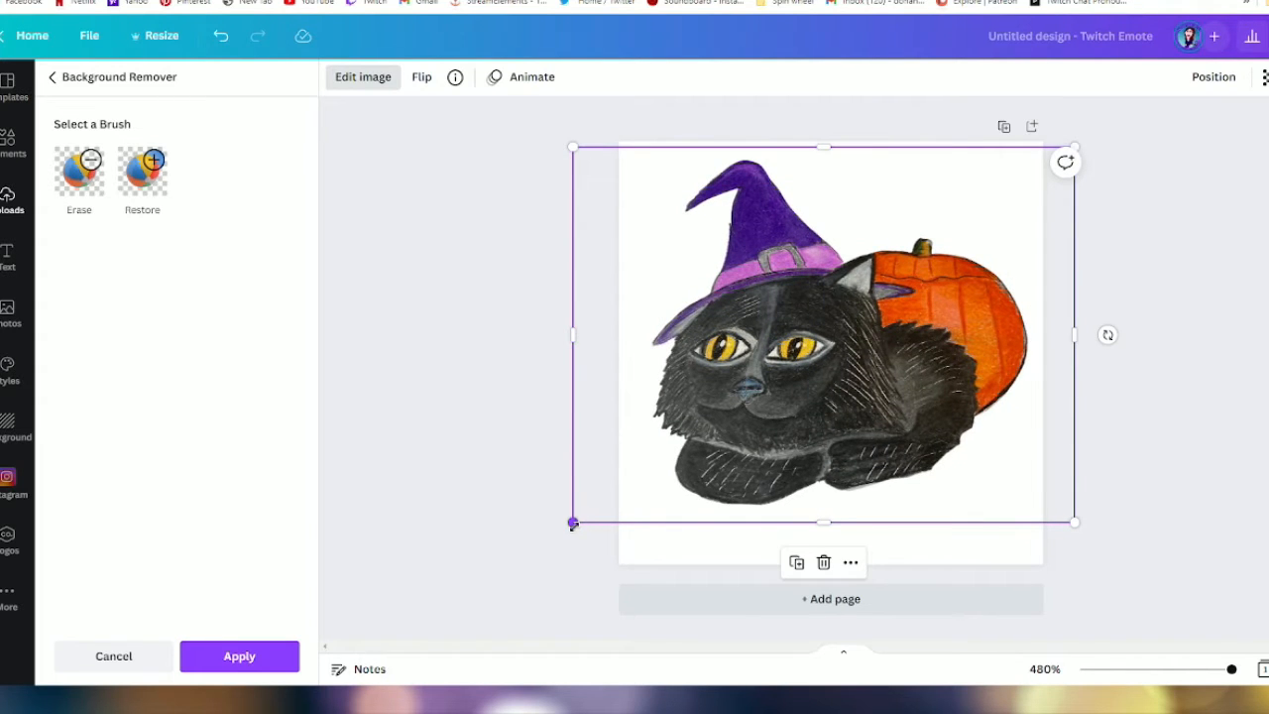
pyautogui.moveTo(573, 523); pyautogui.dragTo(561, 531)
pyautogui.moveTo(1074, 531); pyautogui.dragTo(1083, 545)
pyautogui.moveTo(892, 373); pyautogui.dragTo(881, 367)
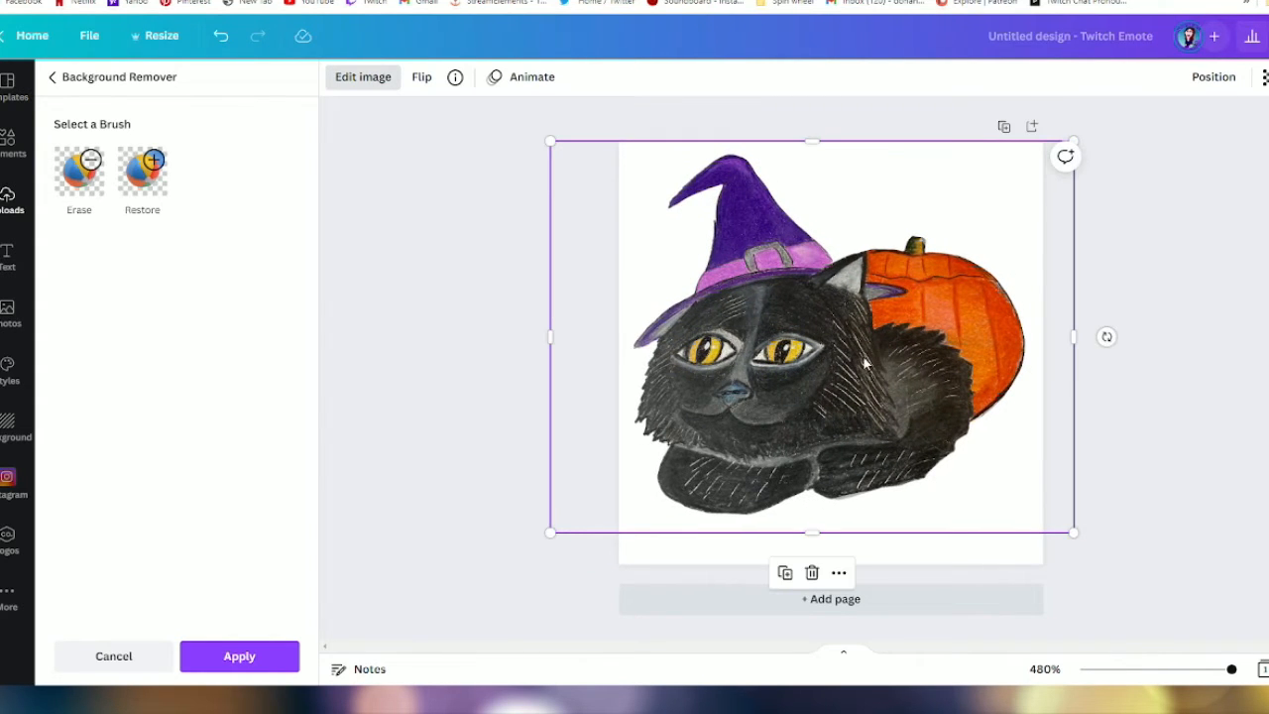
# - Set the cat image's saturation to 20 and its contrast to 22
pyautogui.click(363, 77)
pyautogui.click(365, 77)
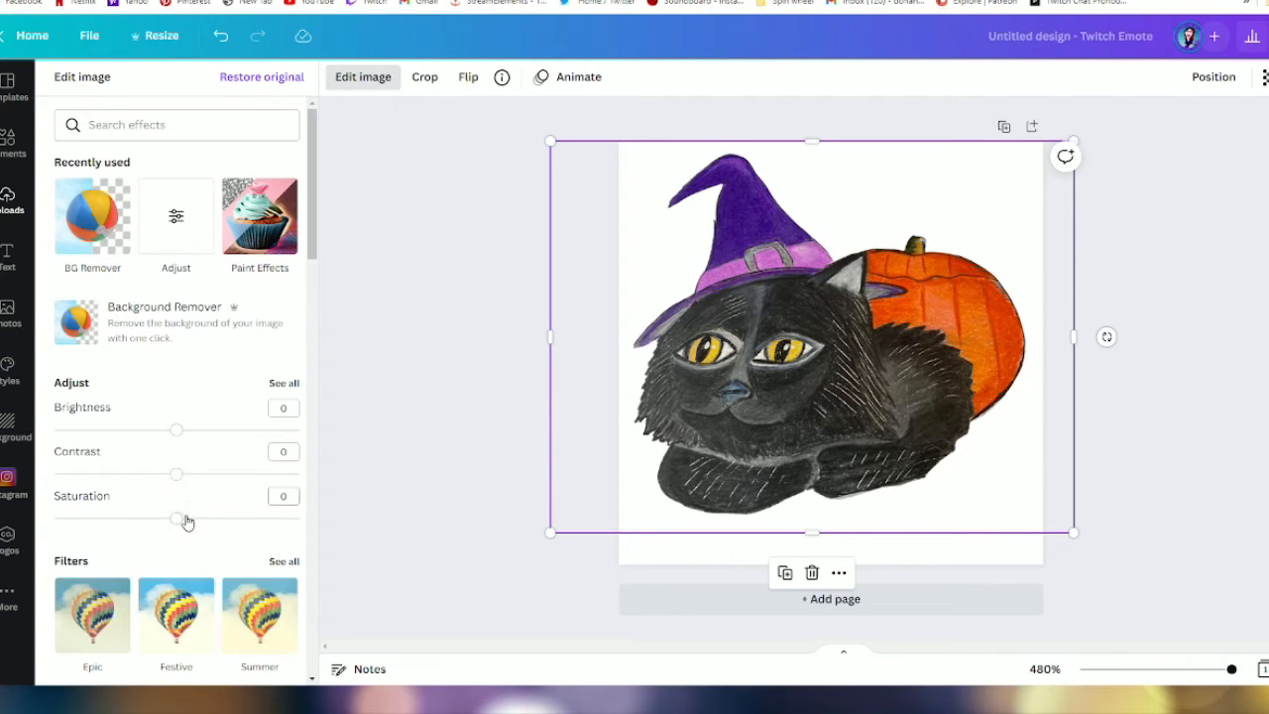
pyautogui.moveTo(184, 522); pyautogui.dragTo(203, 521)
pyautogui.click(227, 504)
pyautogui.moveTo(175, 473); pyautogui.dragTo(204, 474)
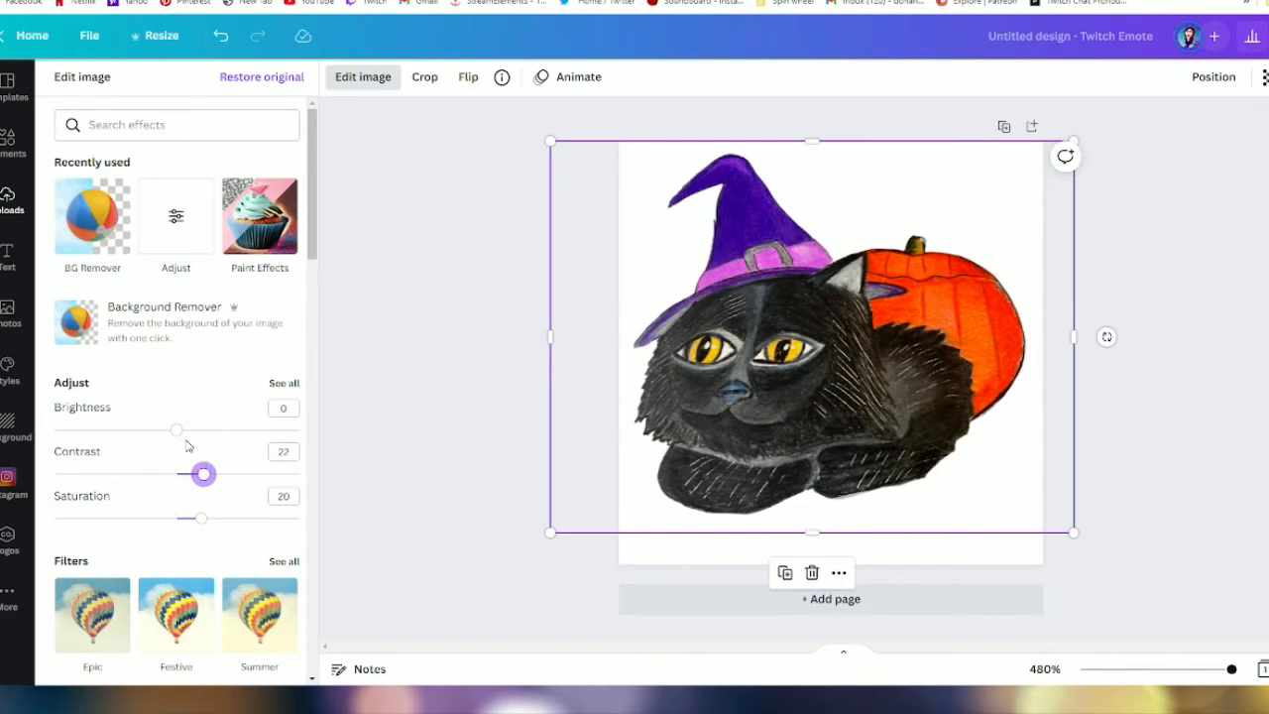
# - Try a brightness of -10 and a blur of -5 on the cat image, and undo both changes
pyautogui.moveTo(176, 430); pyautogui.dragTo(165, 430)
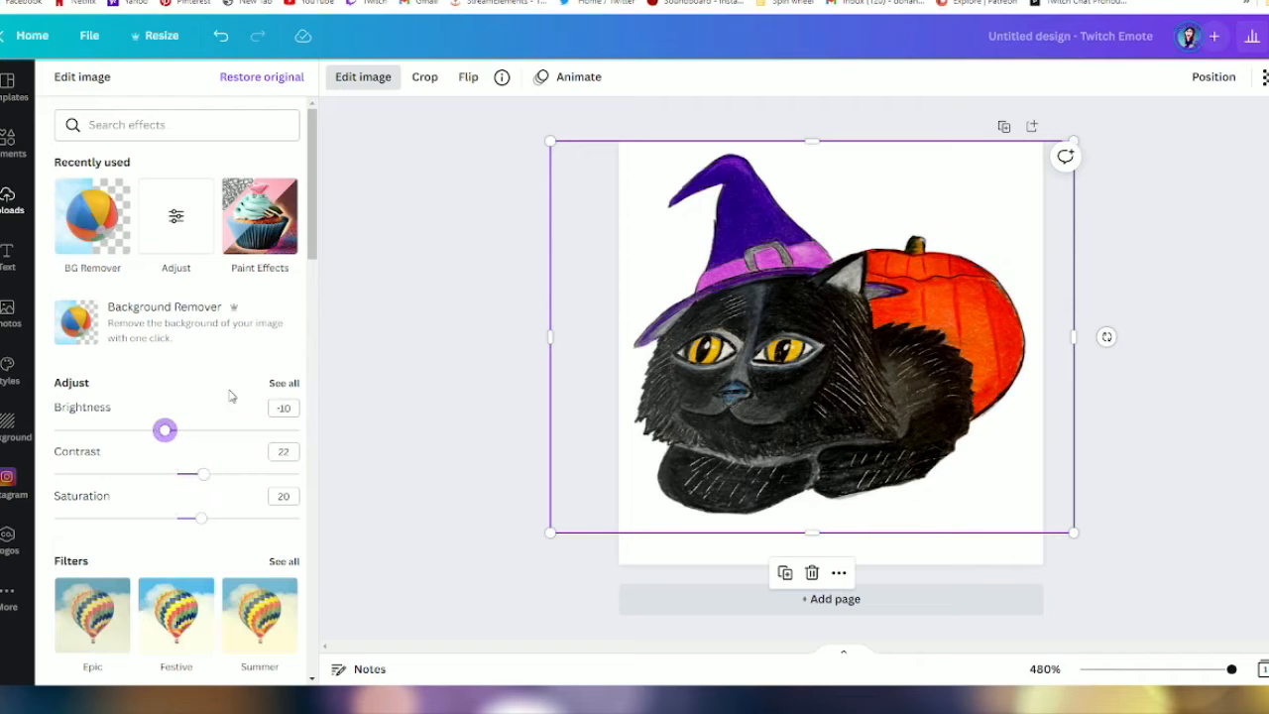
pyautogui.click(282, 383)
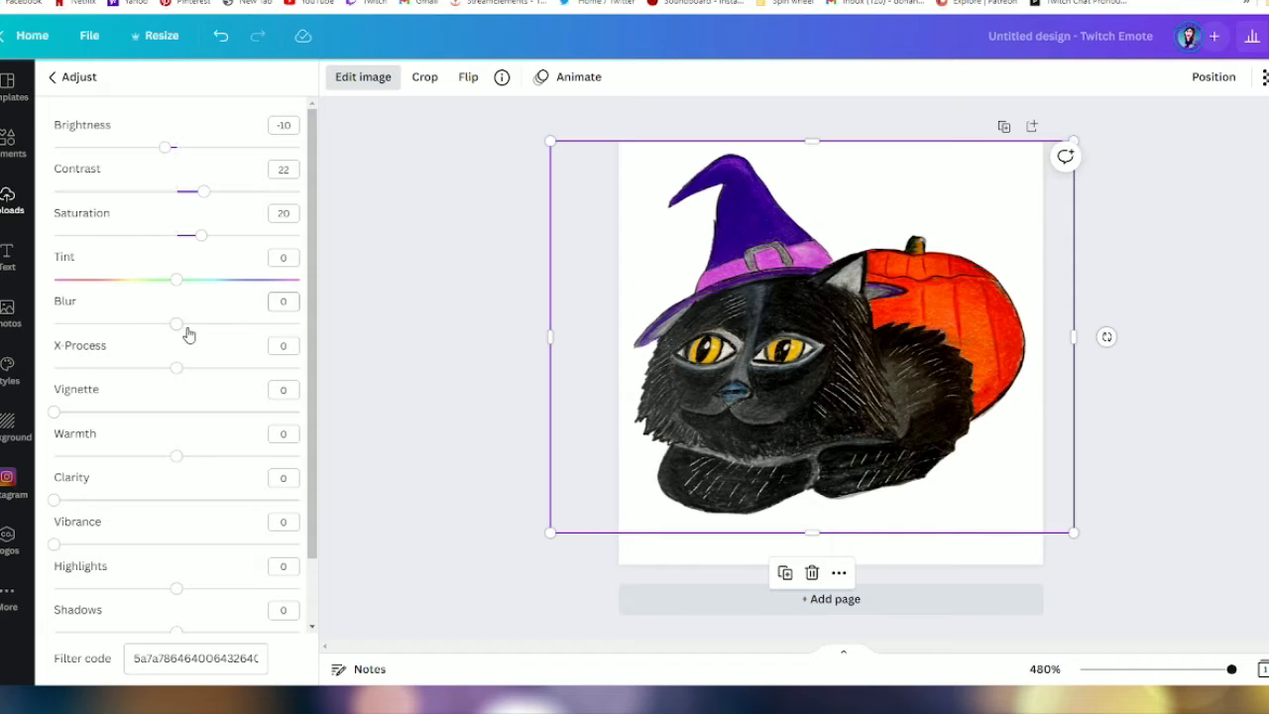
pyautogui.moveTo(177, 331); pyautogui.dragTo(171, 331)
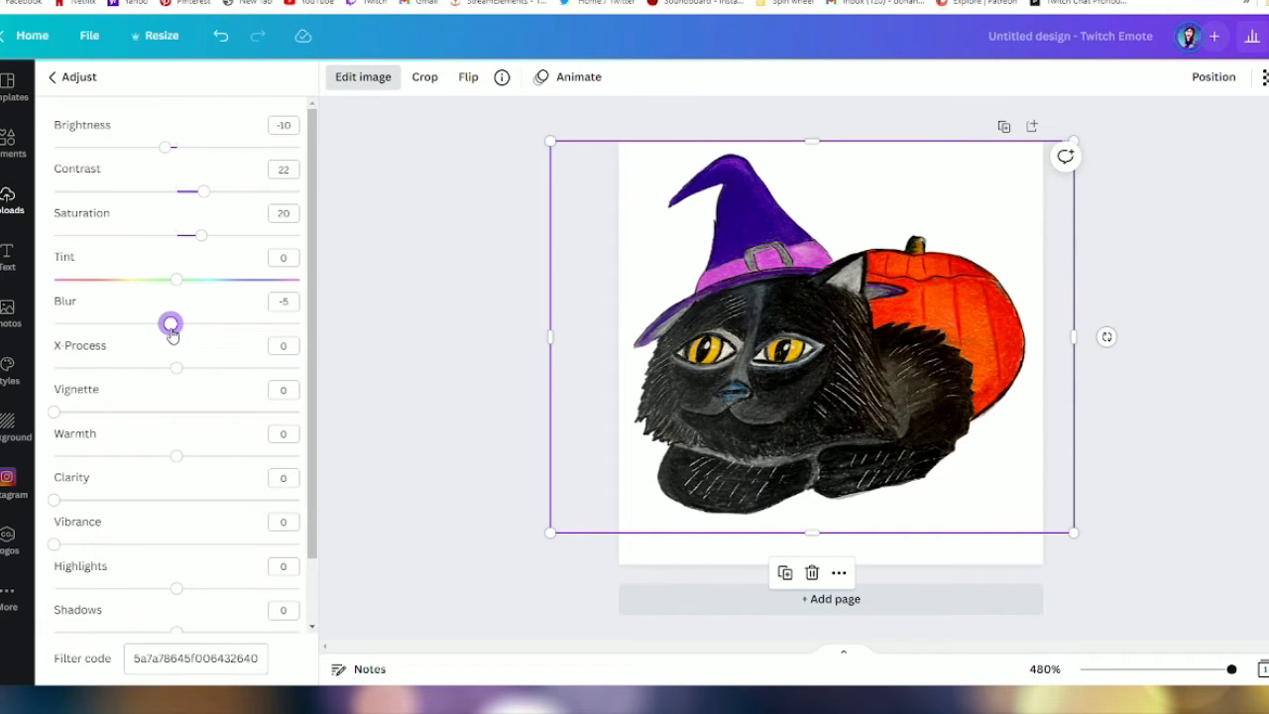
pyautogui.click(220, 35)
pyautogui.click(221, 36)
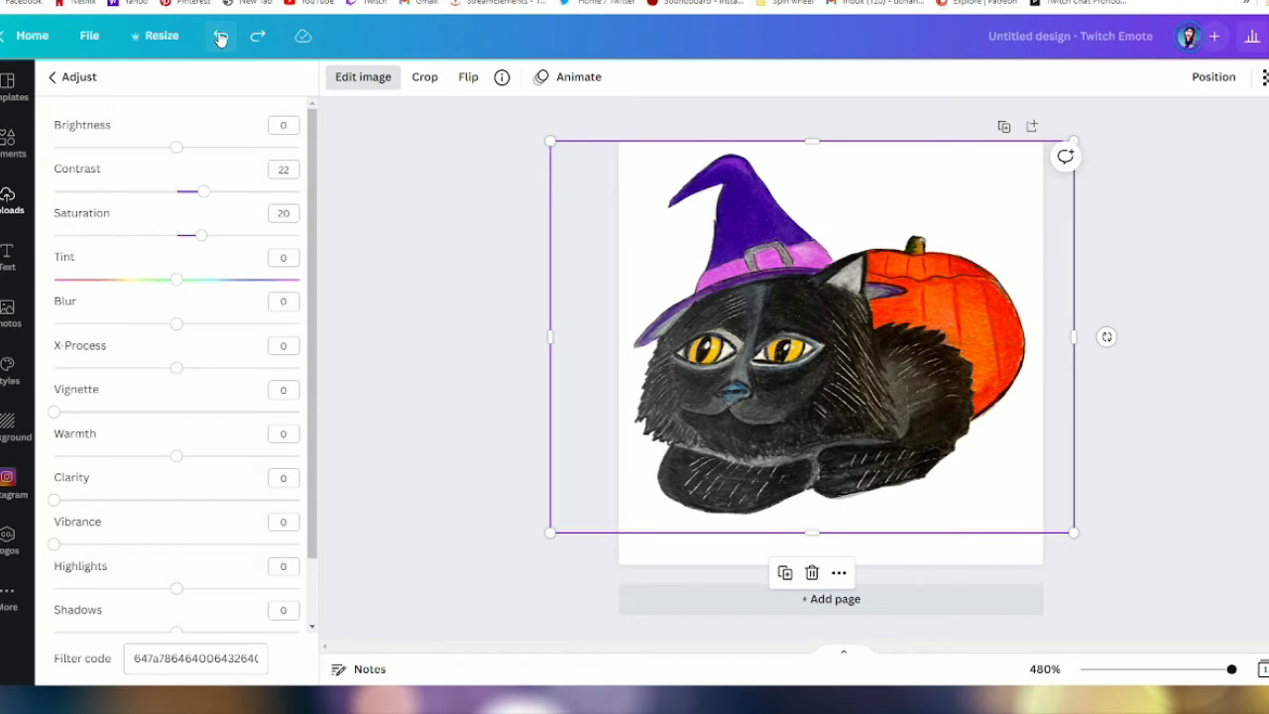
# - Open all image adjustments and sharpen the cat image by setting its blur to -40
pyautogui.click(368, 85)
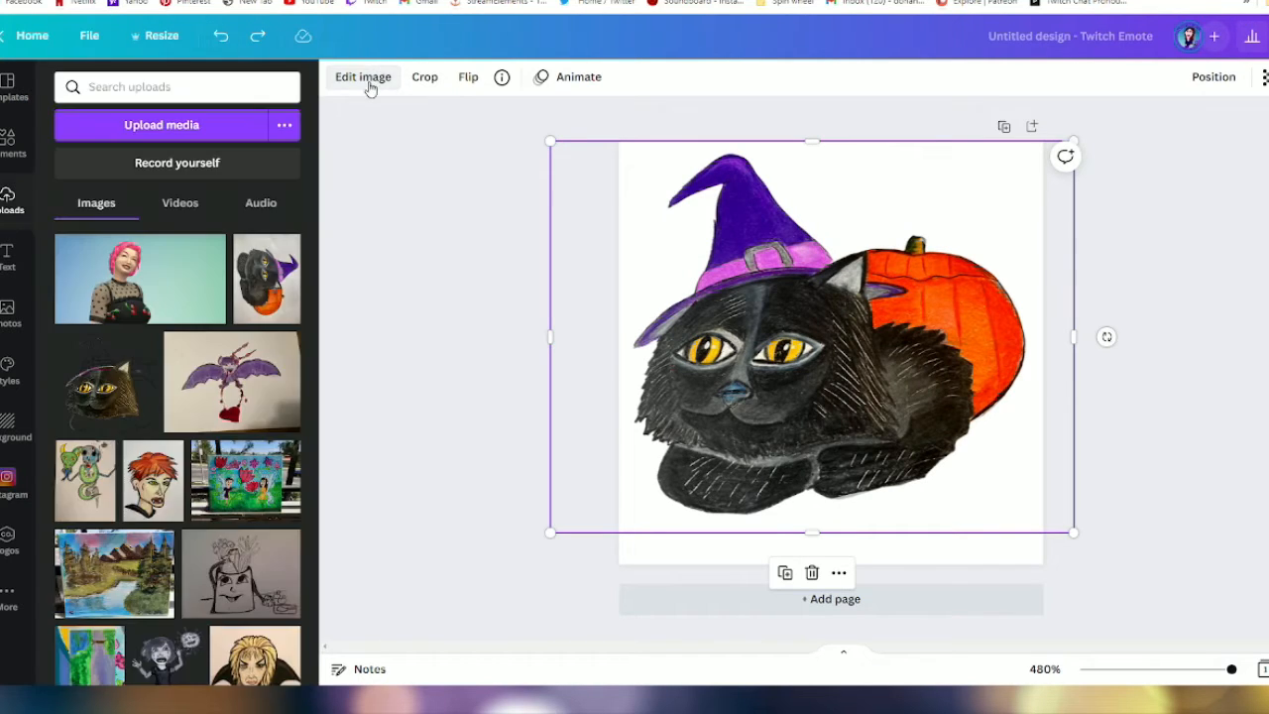
pyautogui.click(368, 85)
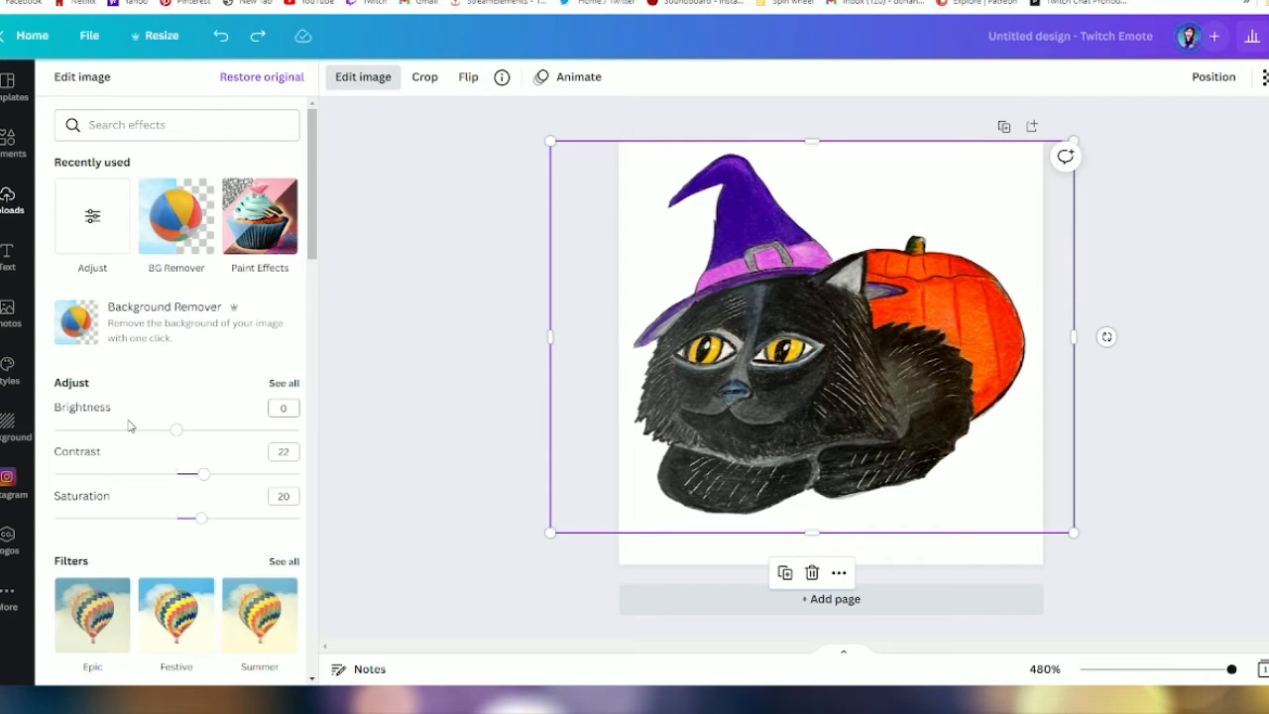
pyautogui.click(284, 384)
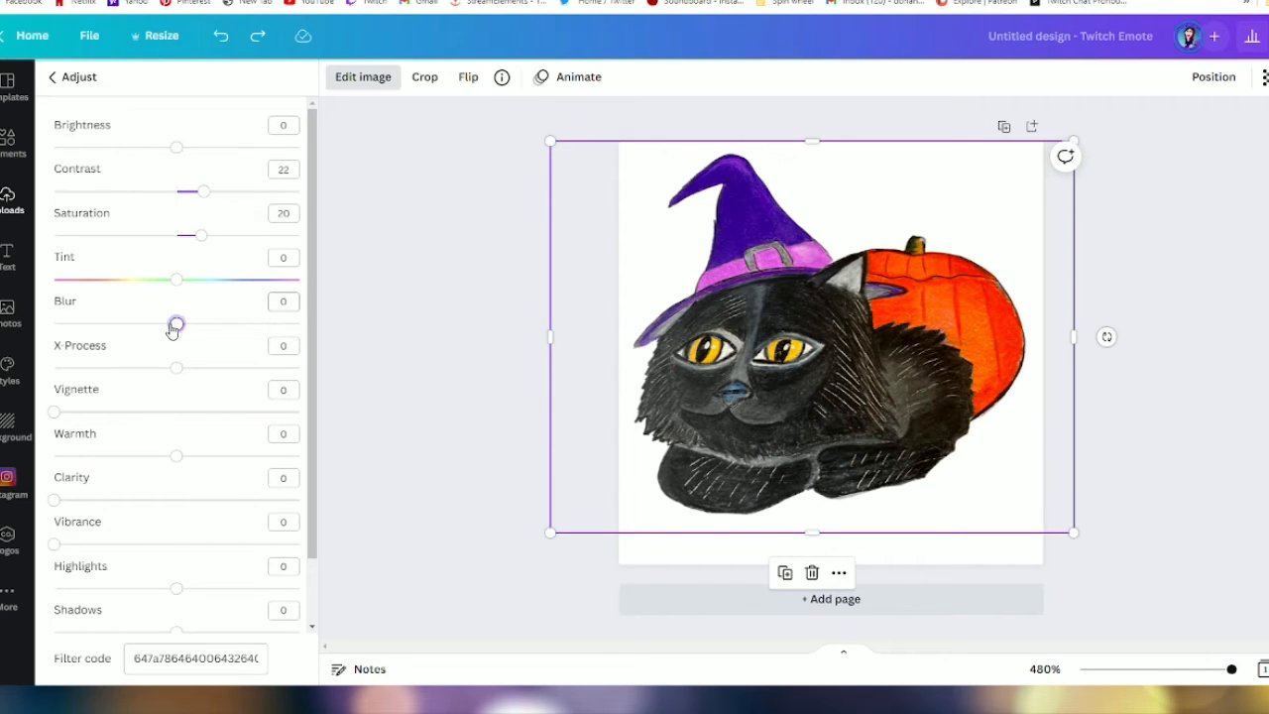
pyautogui.moveTo(173, 330); pyautogui.dragTo(128, 326)
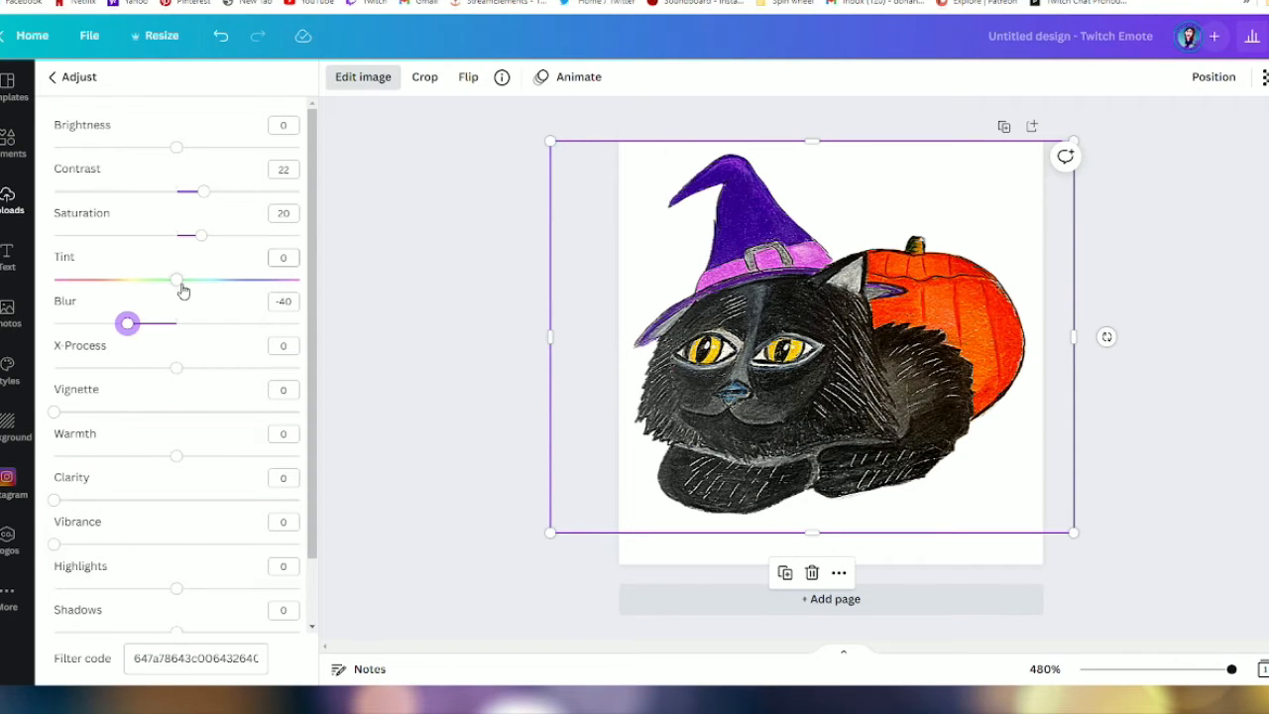
# - Try a tint of -11 on the cat image and undo it
pyautogui.moveTo(180, 283)
pyautogui.mouseDown()
pyautogui.moveTo(191, 281)
pyautogui.moveTo(164, 288)
pyautogui.mouseUp()
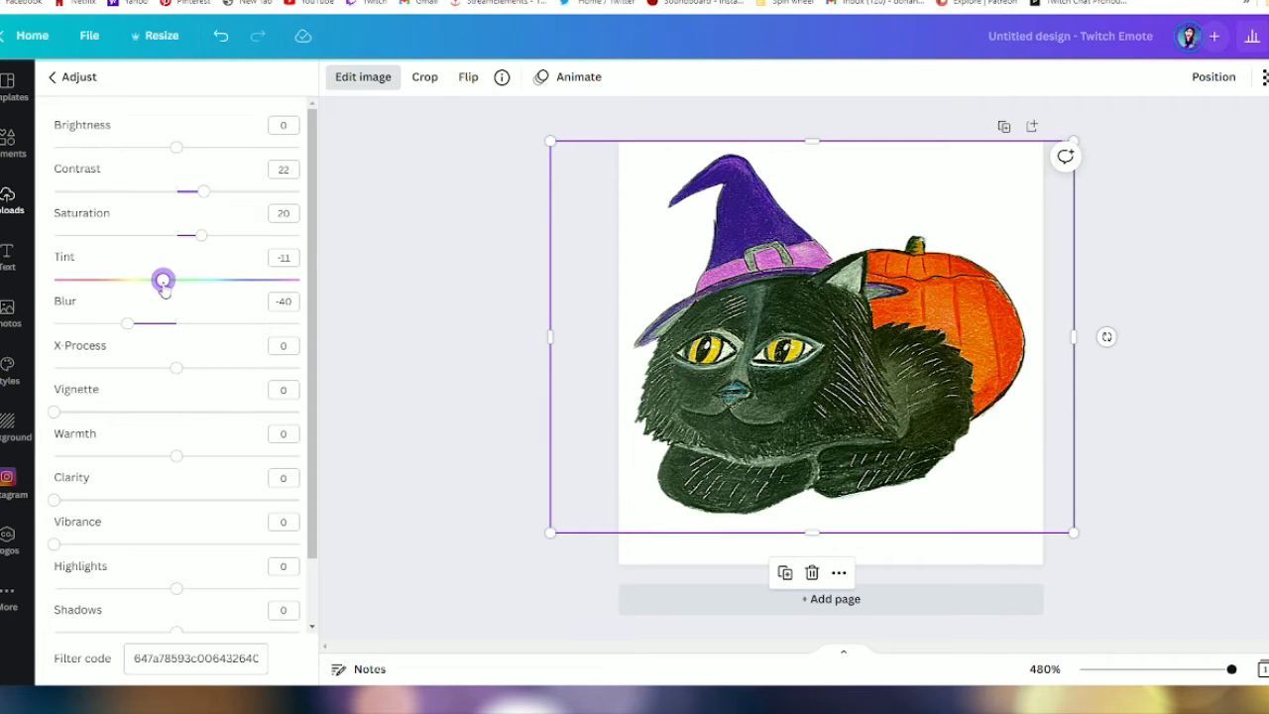
pyautogui.click(222, 38)
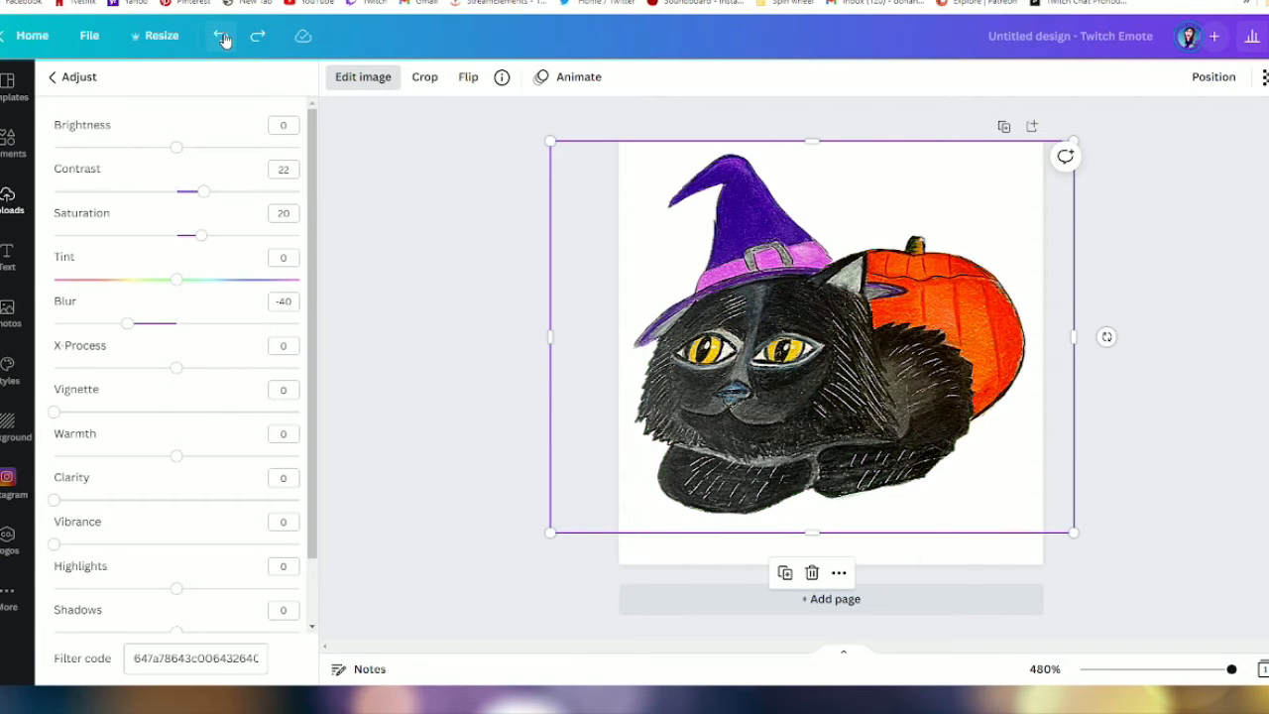
# - Raise the cat image's contrast to 42 and its saturation to 55
pyautogui.moveTo(202, 242); pyautogui.dragTo(243, 239)
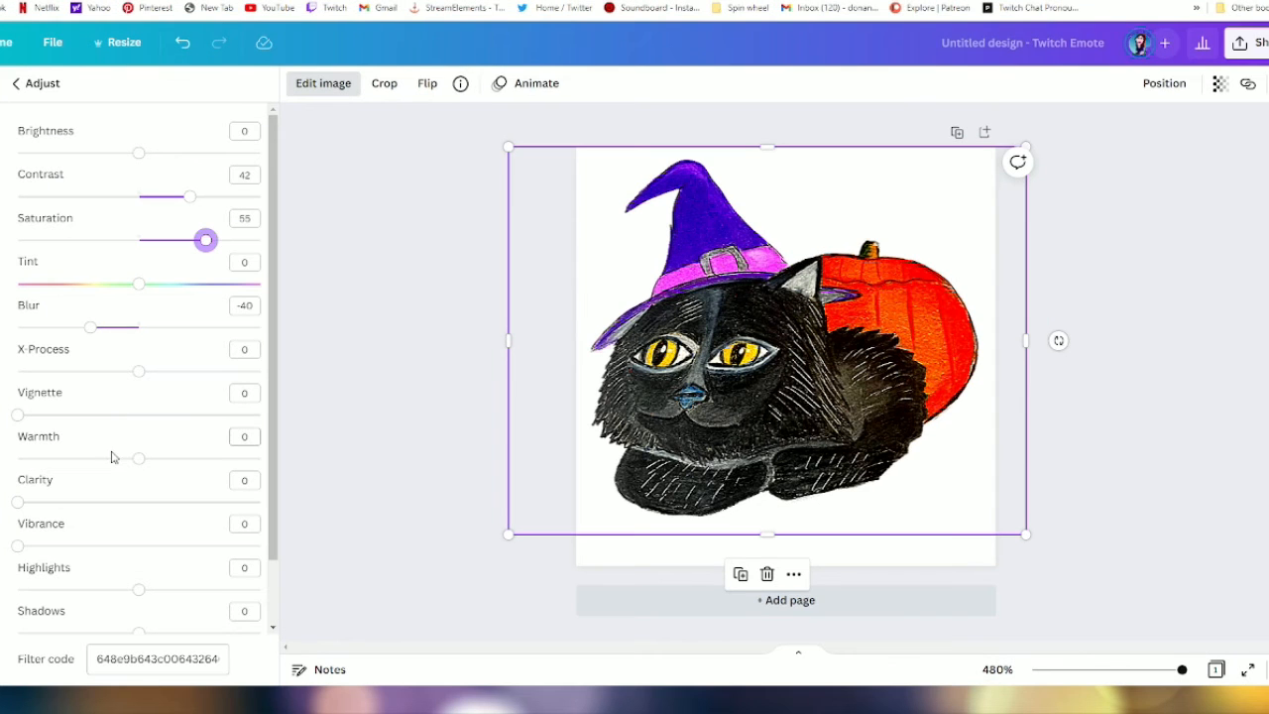
pyautogui.moveTo(77, 334)
pyautogui.mouseDown()
pyautogui.moveTo(93, 333)
pyautogui.moveTo(84, 342)
pyautogui.mouseUp()
pyautogui.click(83, 333)
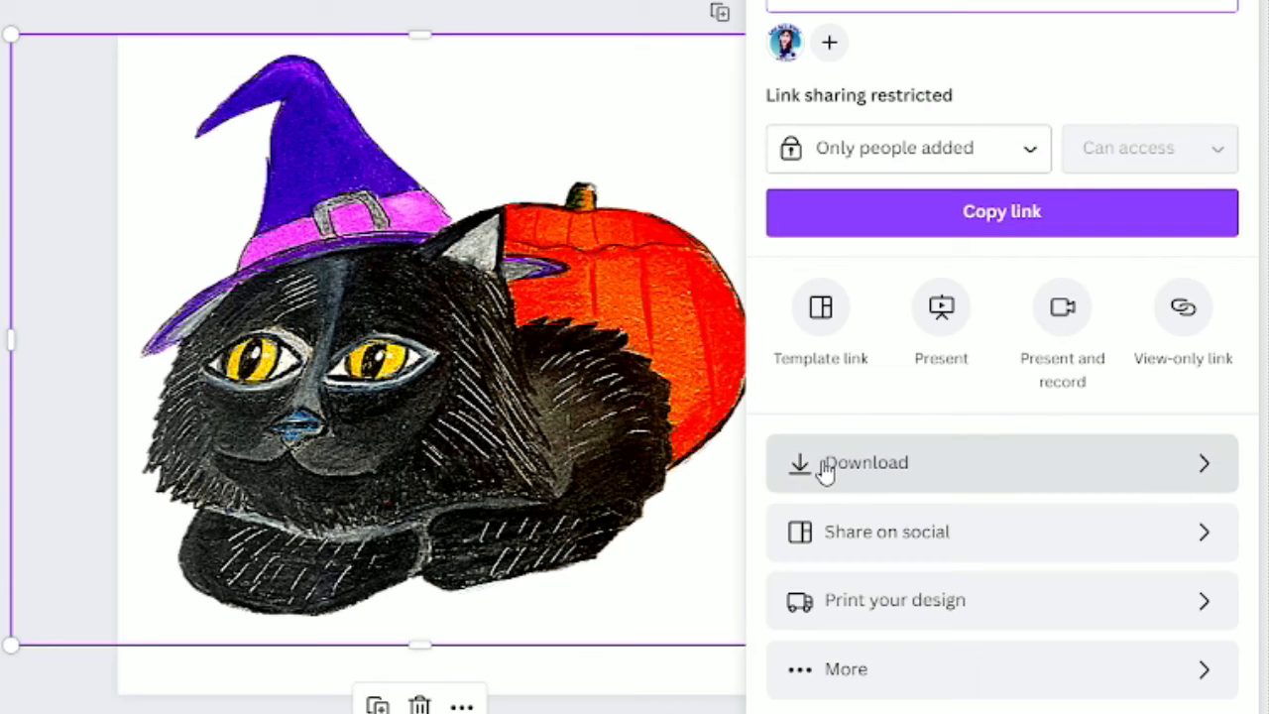
# - Download the emote as a 112 × 112 px PNG with a transparent background
pyautogui.click(824, 472)
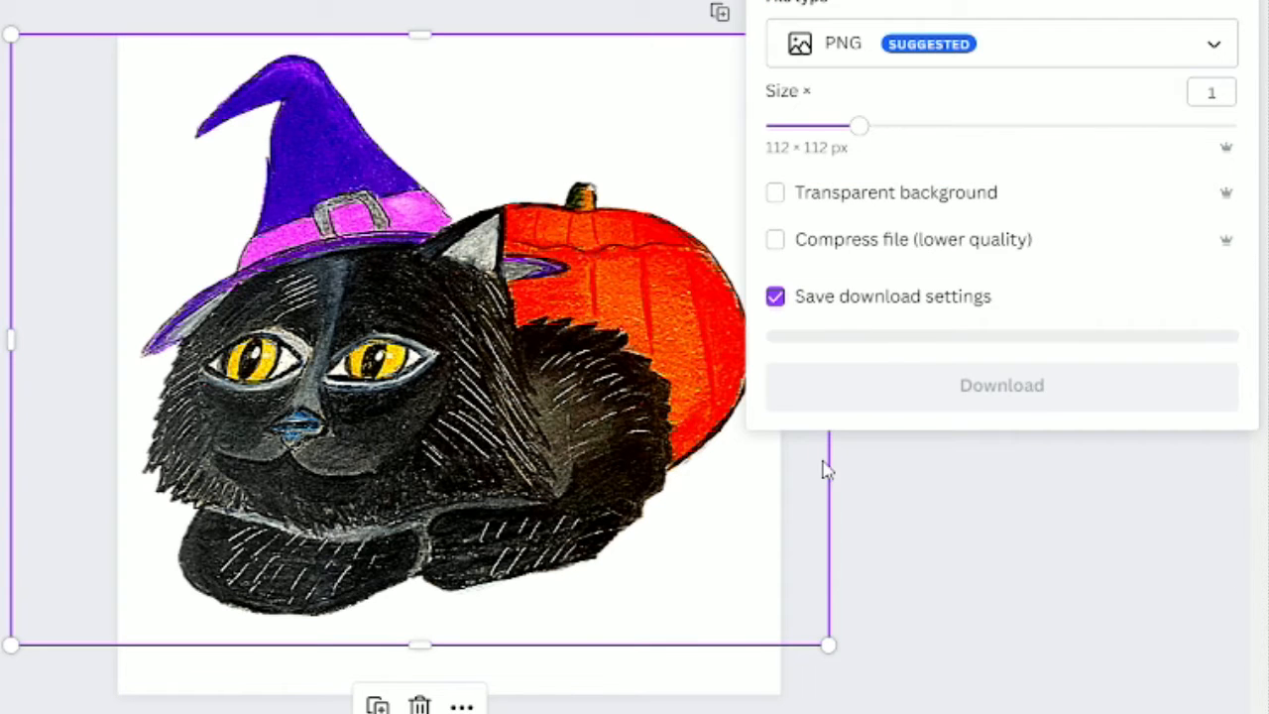
pyautogui.click(774, 193)
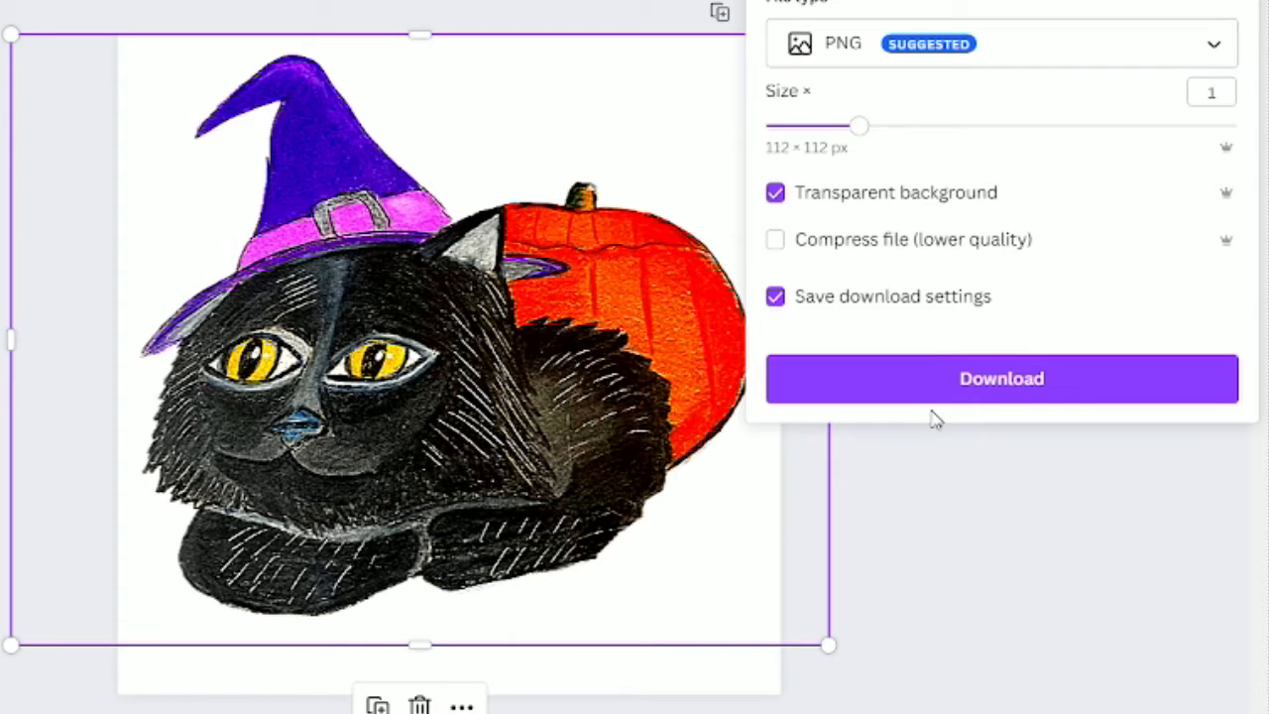
pyautogui.click(956, 390)
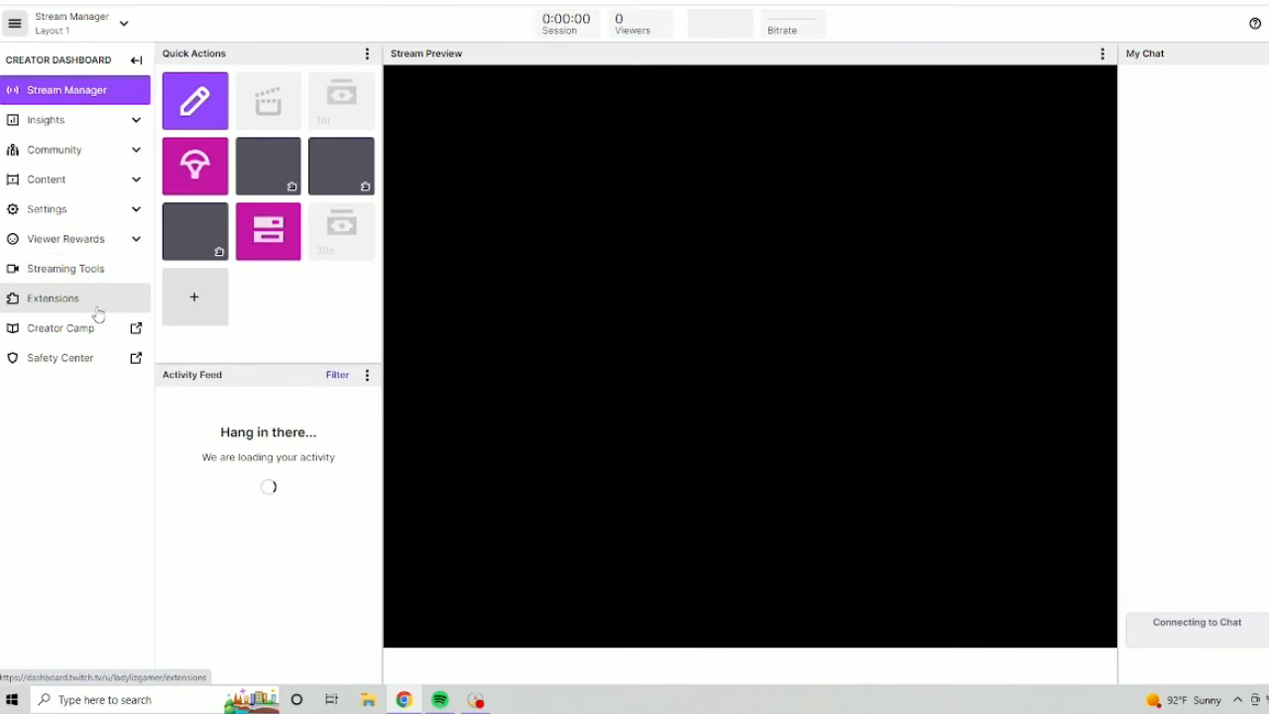
# - In the Twitch Creator Dashboard, open the Affiliate settings and go on to the channel's new Emotes page
pyautogui.click(87, 277)
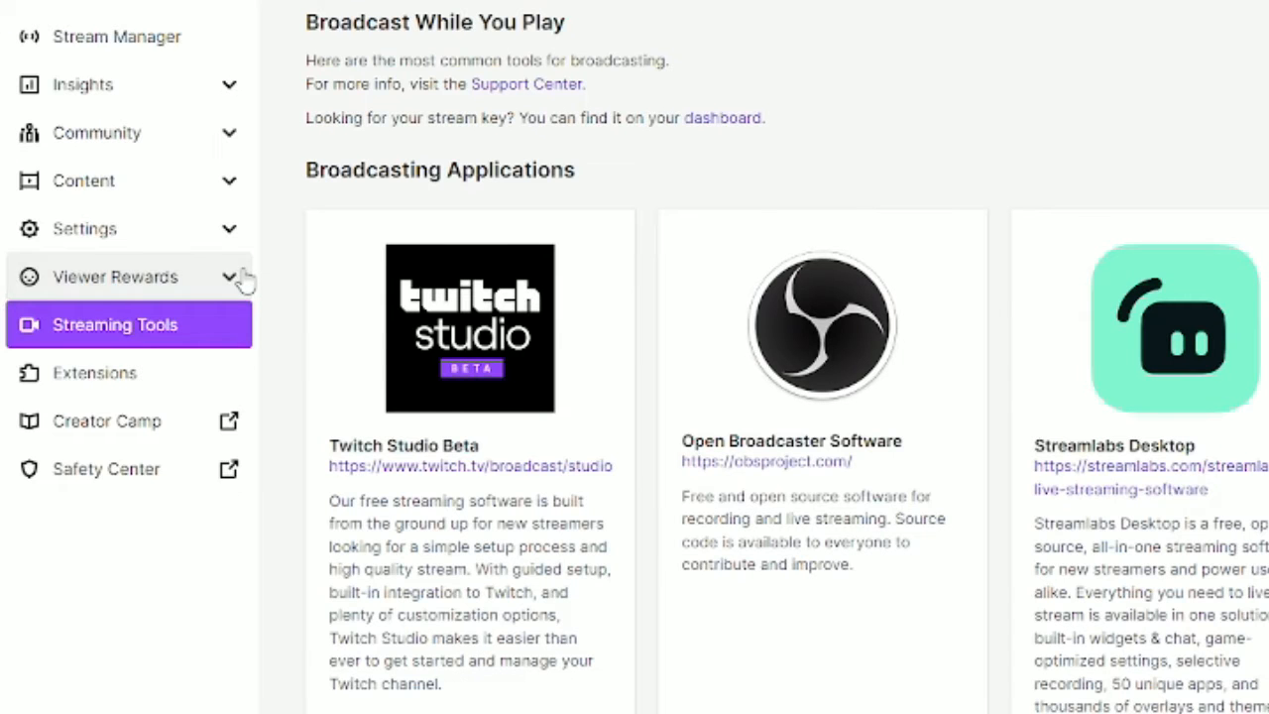
pyautogui.click(243, 279)
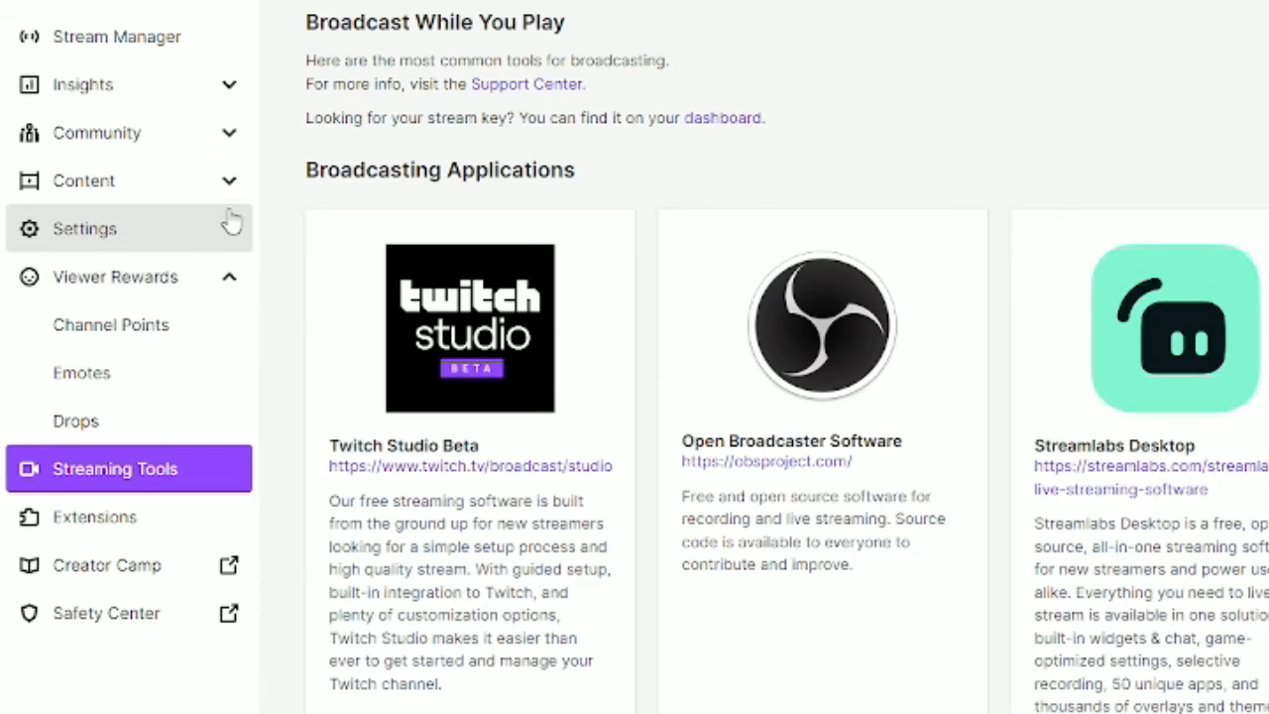
pyautogui.click(231, 230)
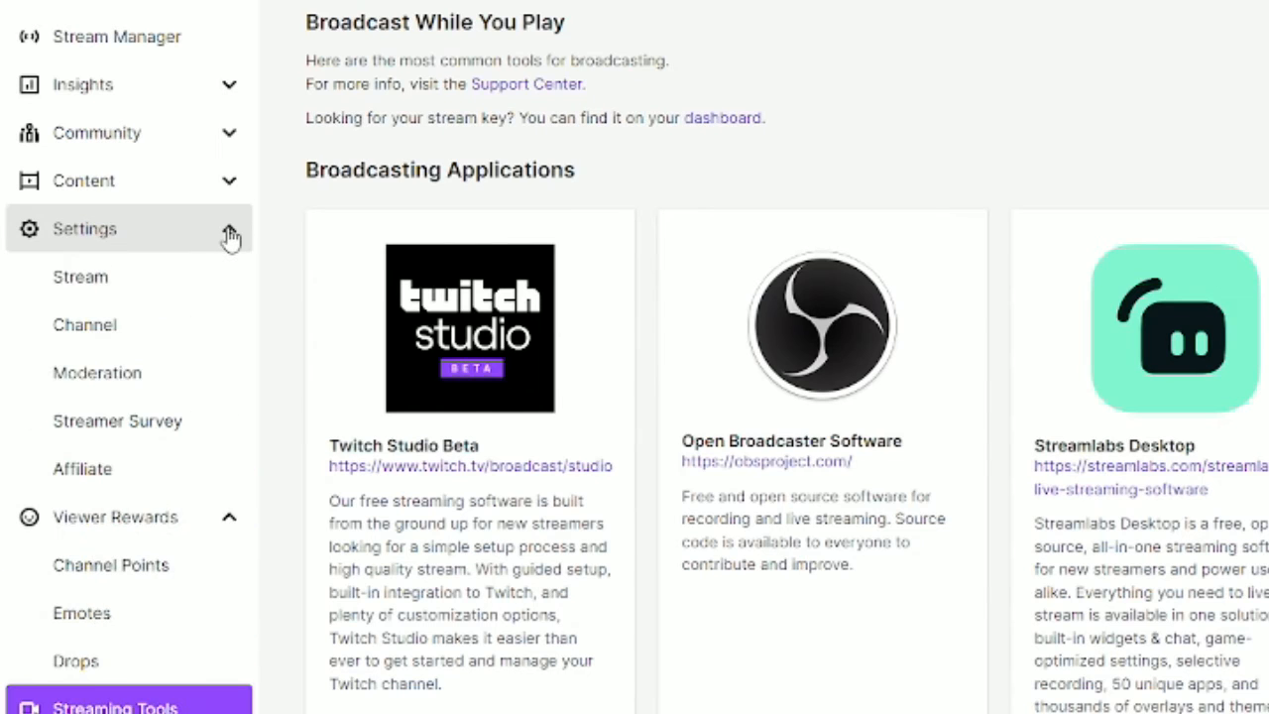
pyautogui.click(98, 470)
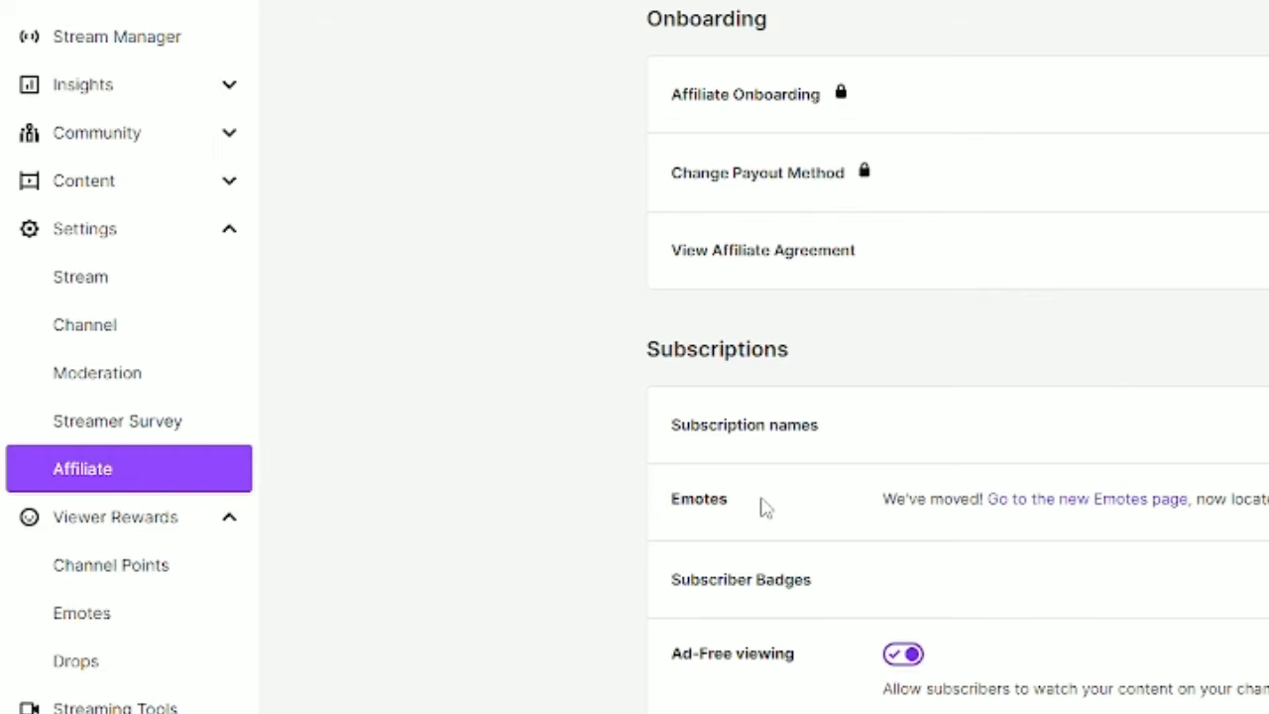
pyautogui.click(1033, 504)
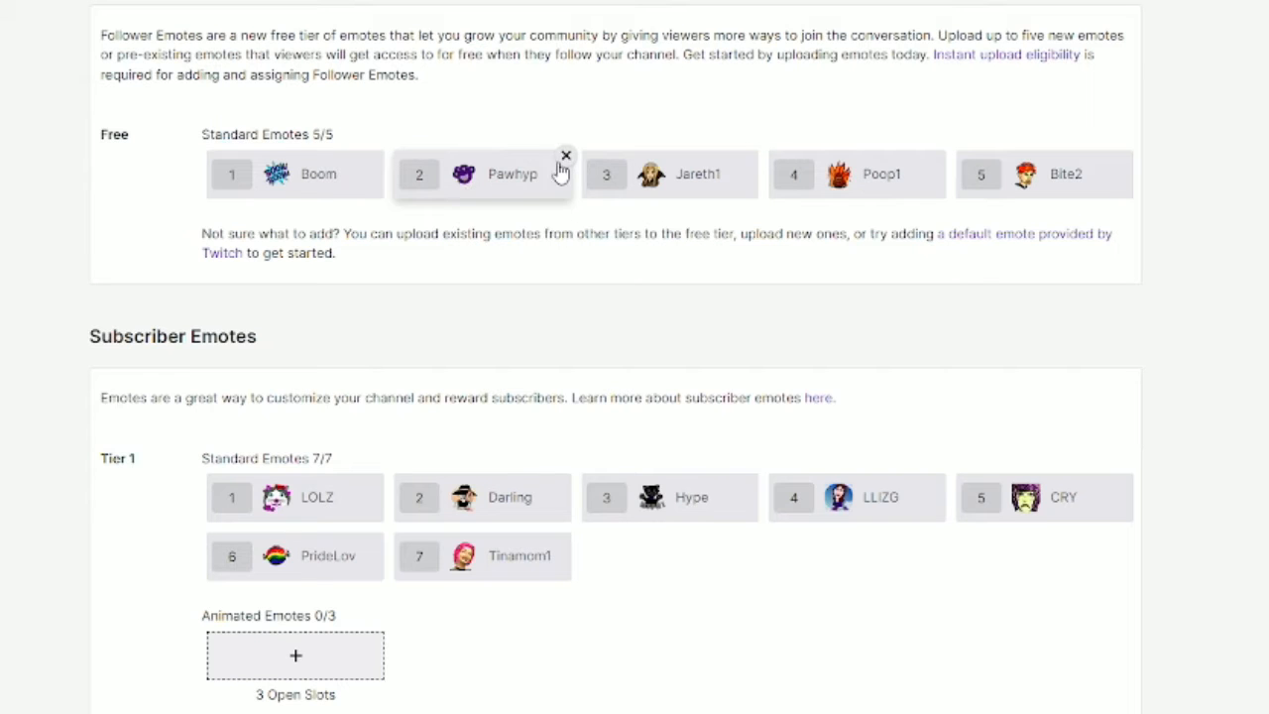
# - Remove the Pawhyp emote from the free follower emotes and upload the Untitled design (2) cat image into the freed slot
pyautogui.click(561, 165)
pyautogui.click(897, 422)
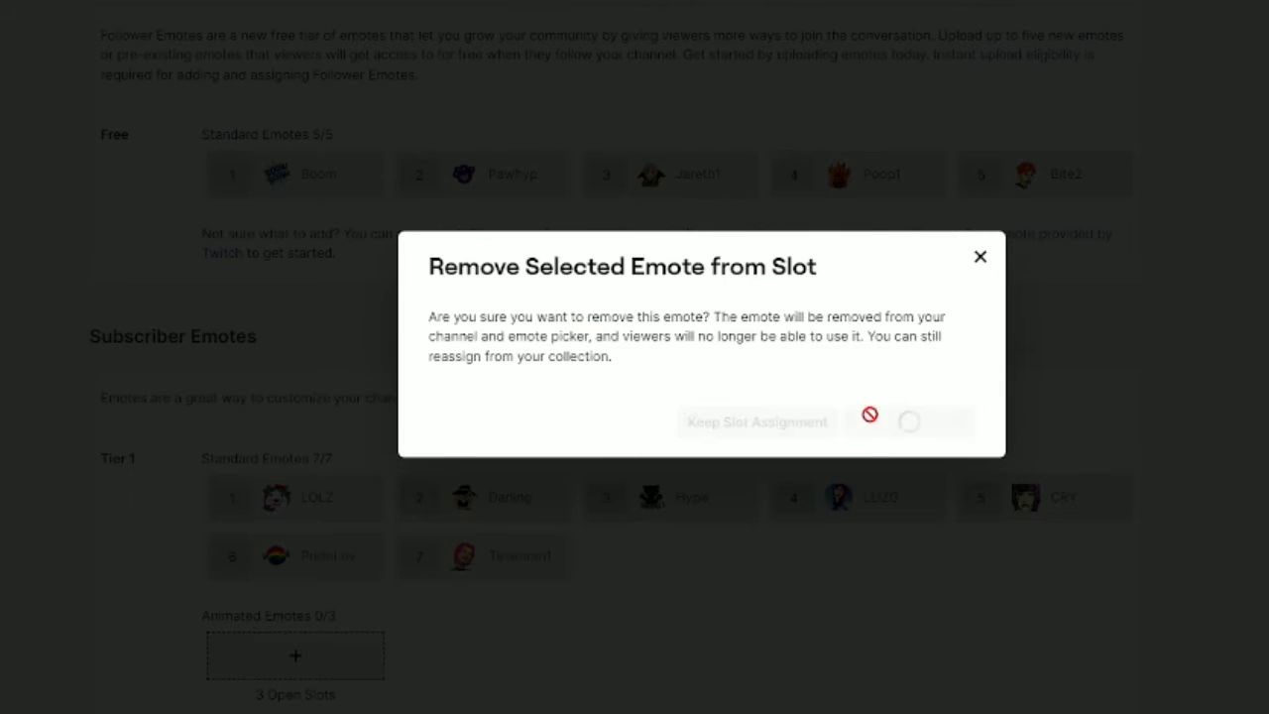
pyautogui.click(1046, 175)
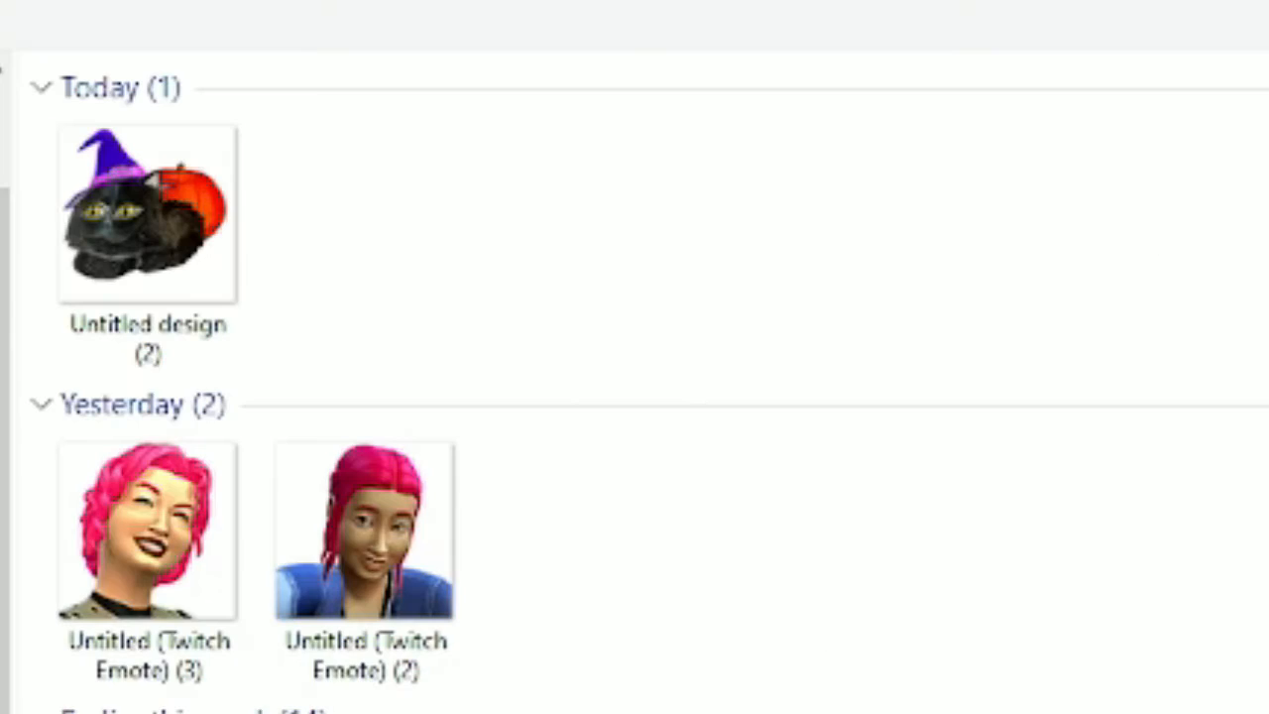
pyautogui.click(148, 241)
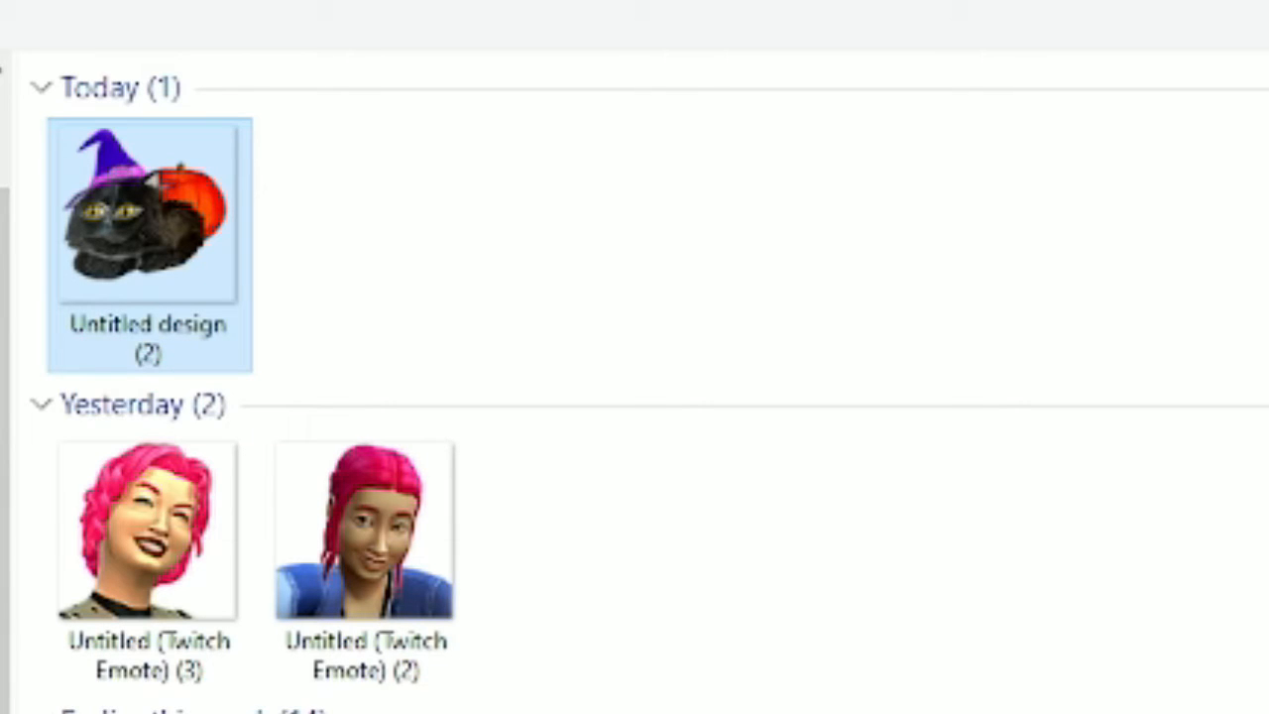
pyautogui.press('Return')
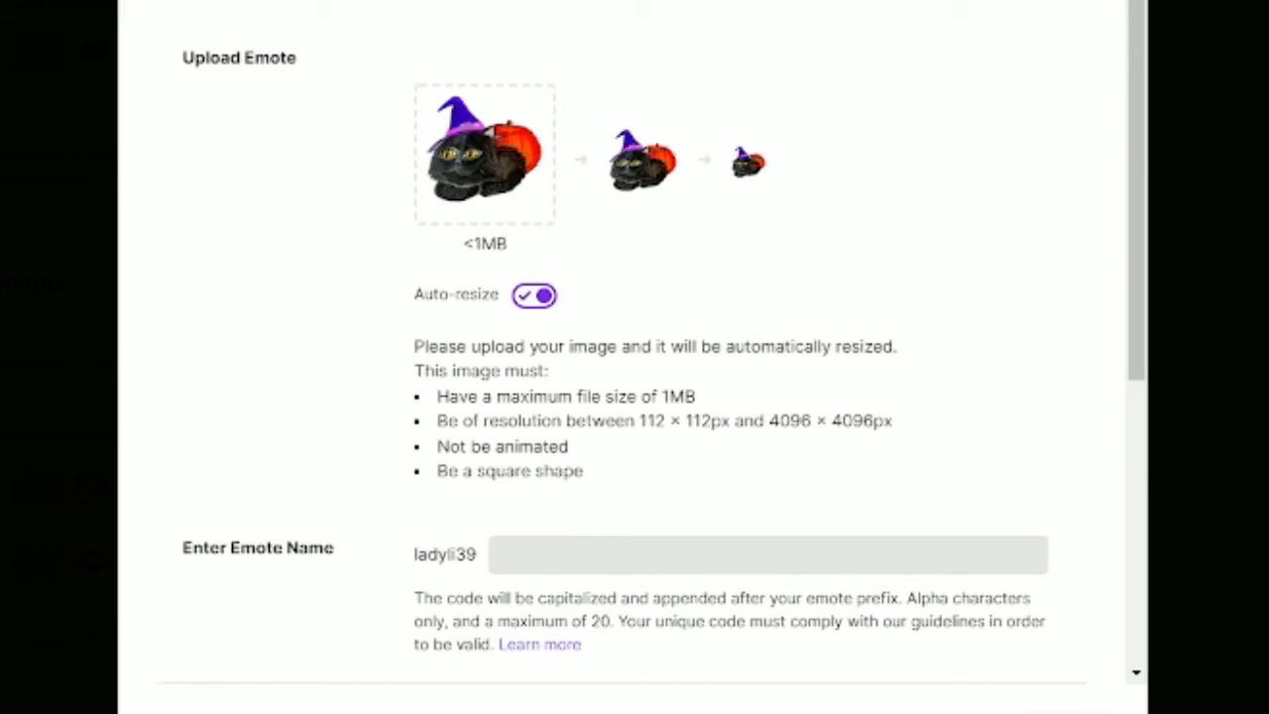
# - Name the uploaded cat emote Willow12 and submit it
pyautogui.click(683, 570)
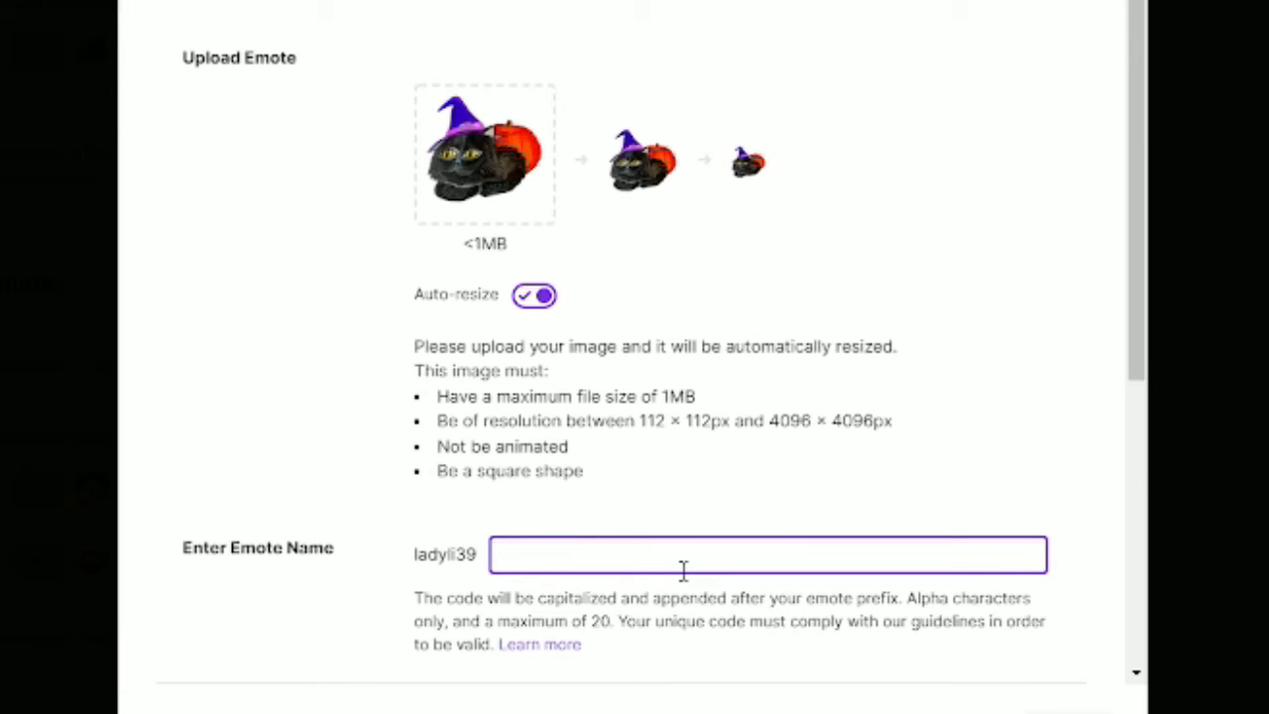
pyautogui.write('Willow')
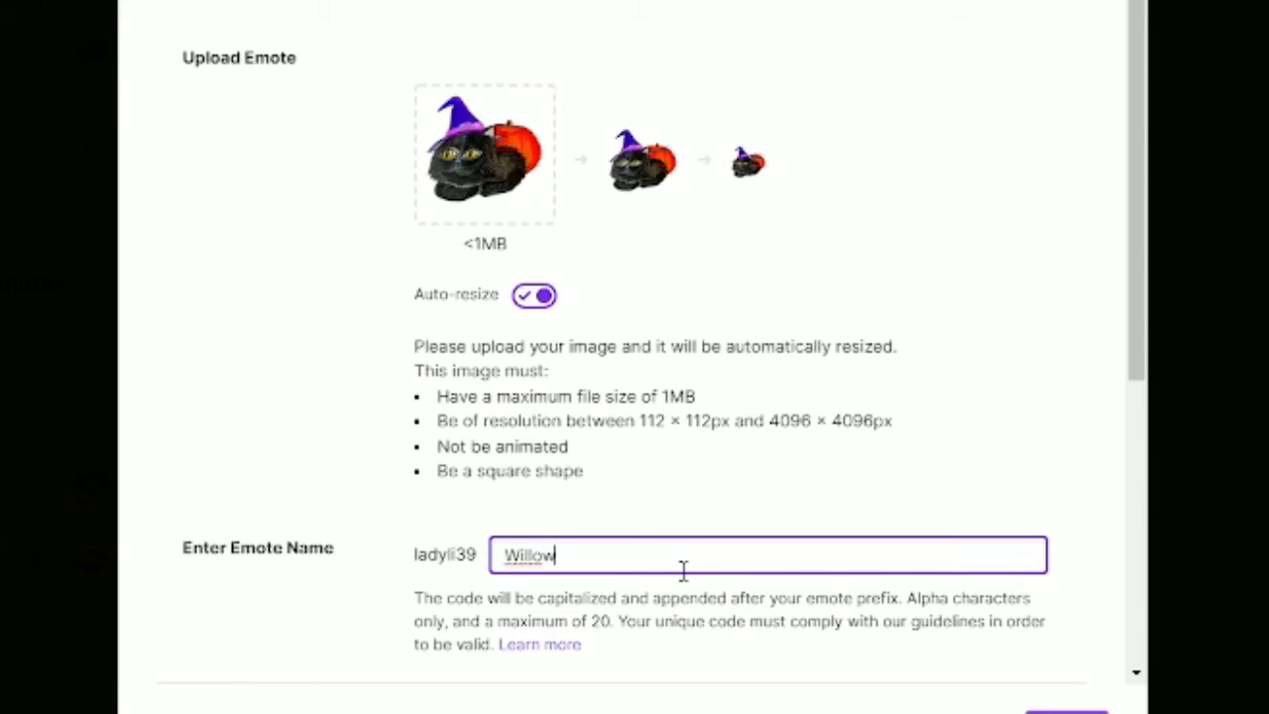
pyautogui.write('12')
pyautogui.press('Return')
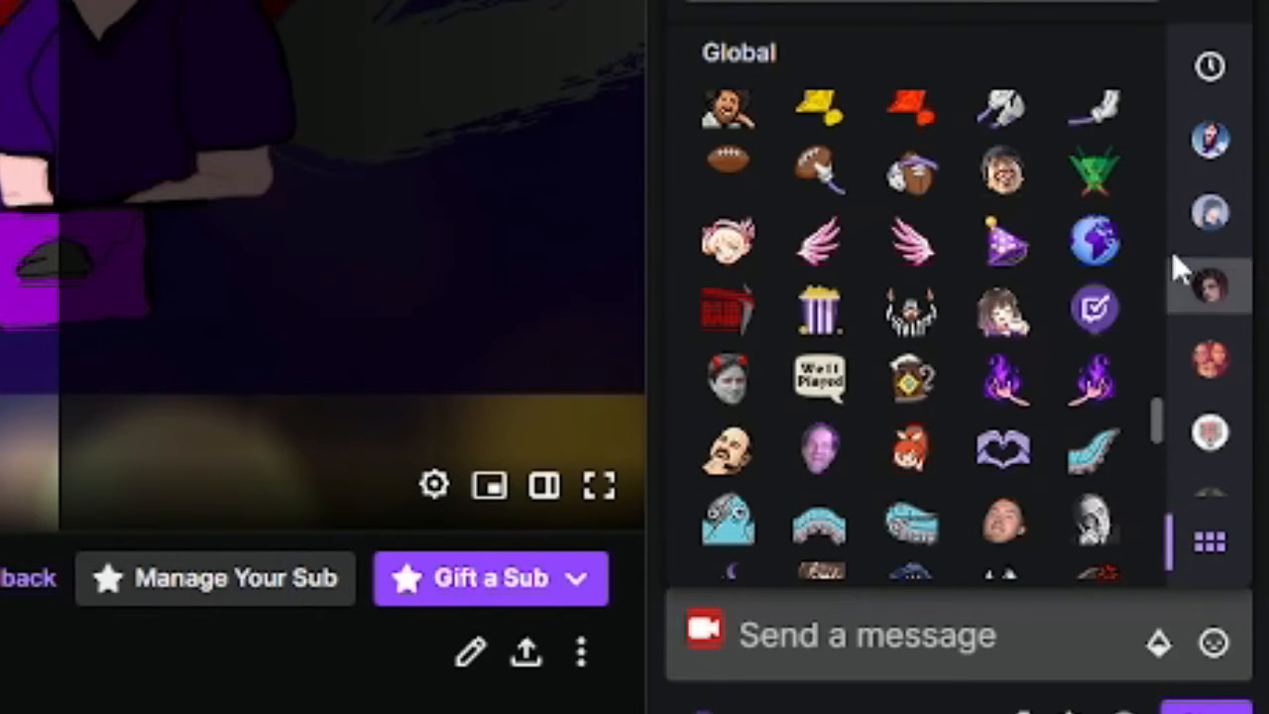
# - Show the channel's own emotes in the chat emote picker and insert the Willow12 emote four times into the message
pyautogui.click(1230, 141)
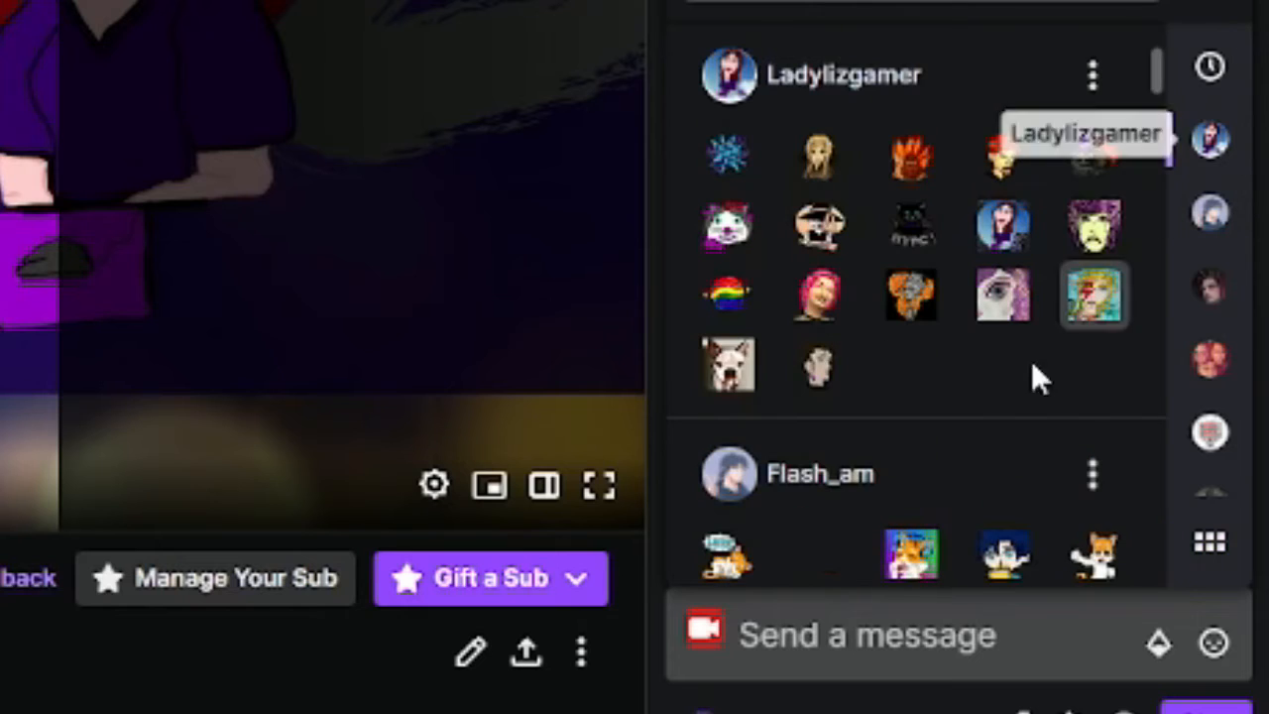
pyautogui.click(1096, 158)
pyautogui.click(1096, 158)
pyautogui.click(1097, 159)
pyautogui.click(1097, 159)
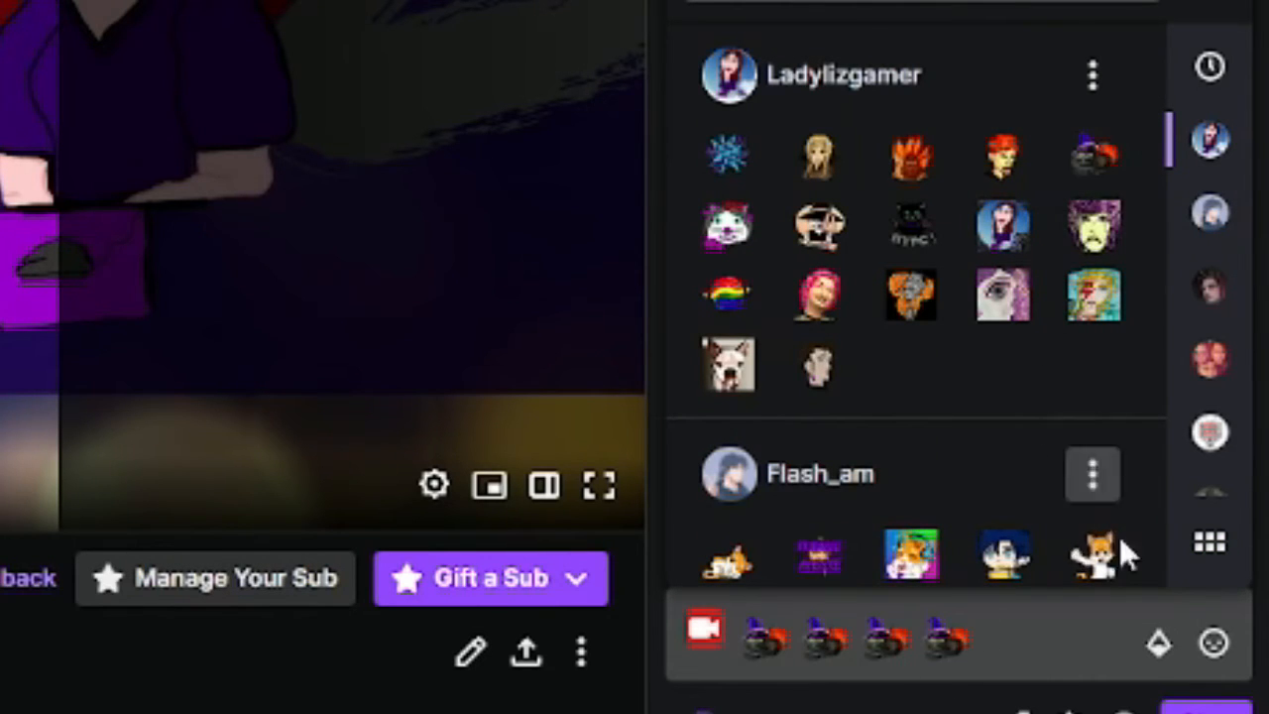
pyautogui.click(1110, 646)
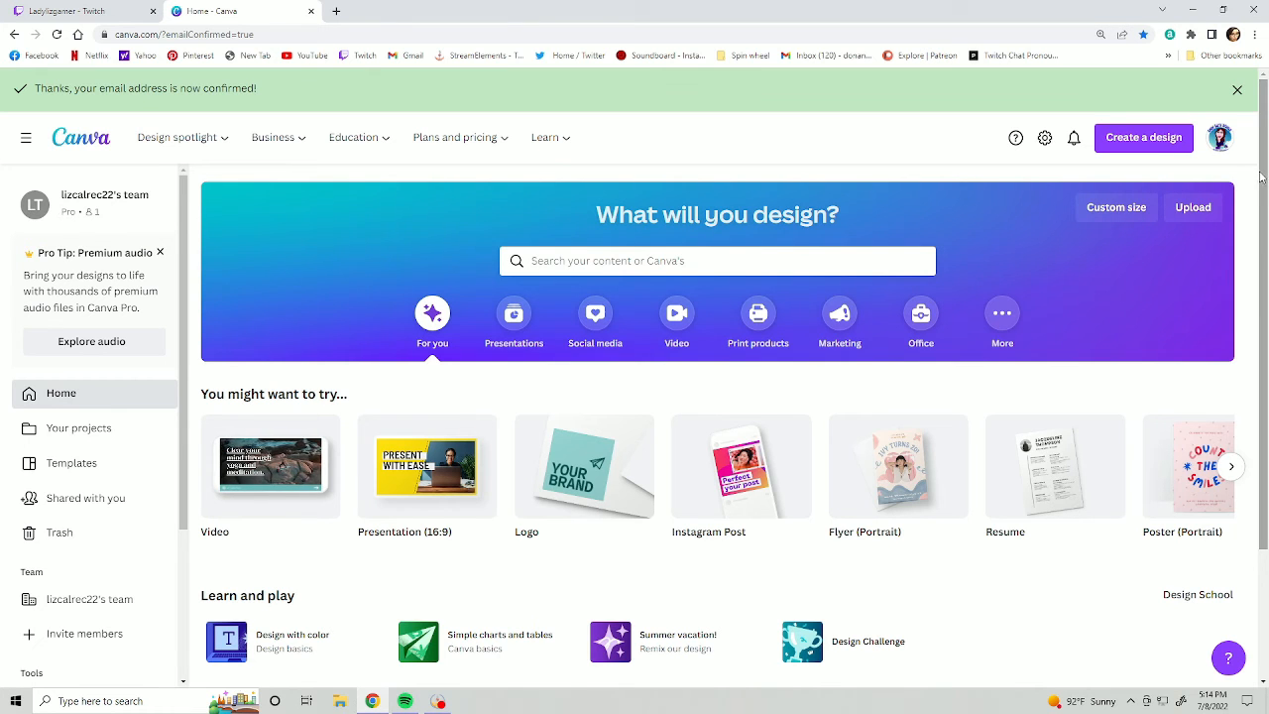
# - In Canva, view the pink-haired portrait emote's resize options, place its uploaded source photo on the canvas and close the design
pyautogui.scroll(-6, 364, 242)
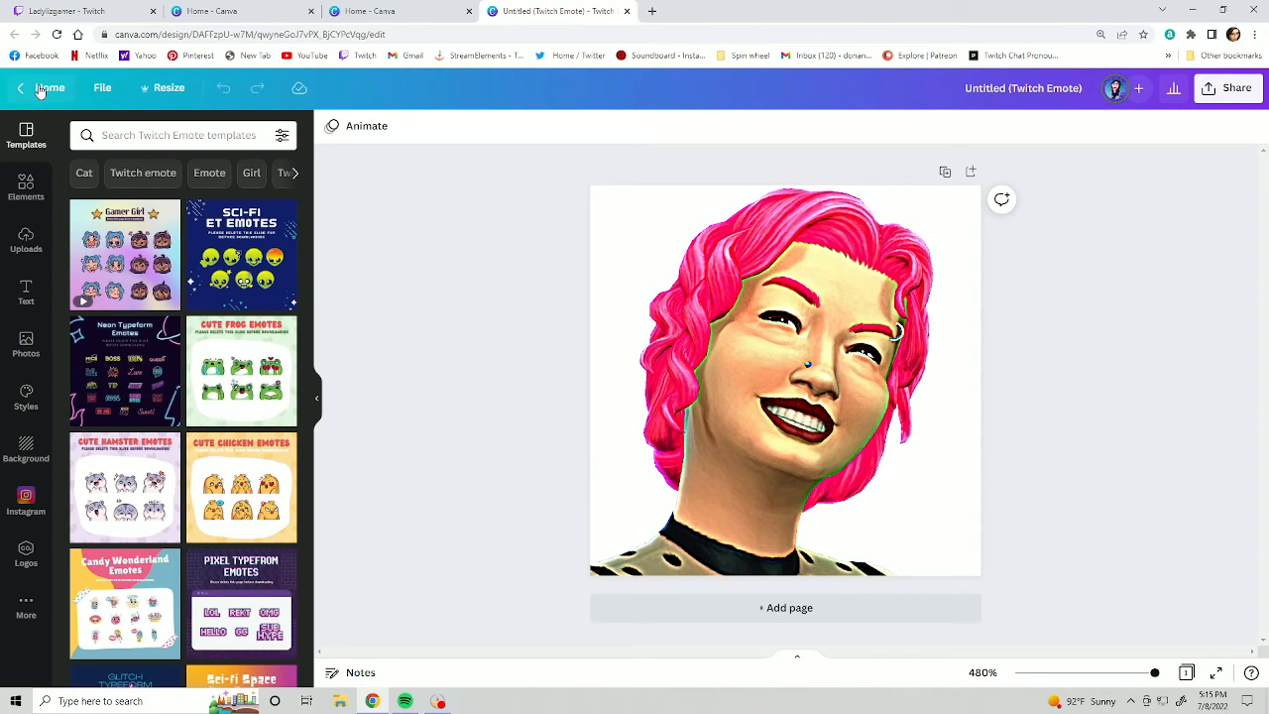
pyautogui.click(179, 90)
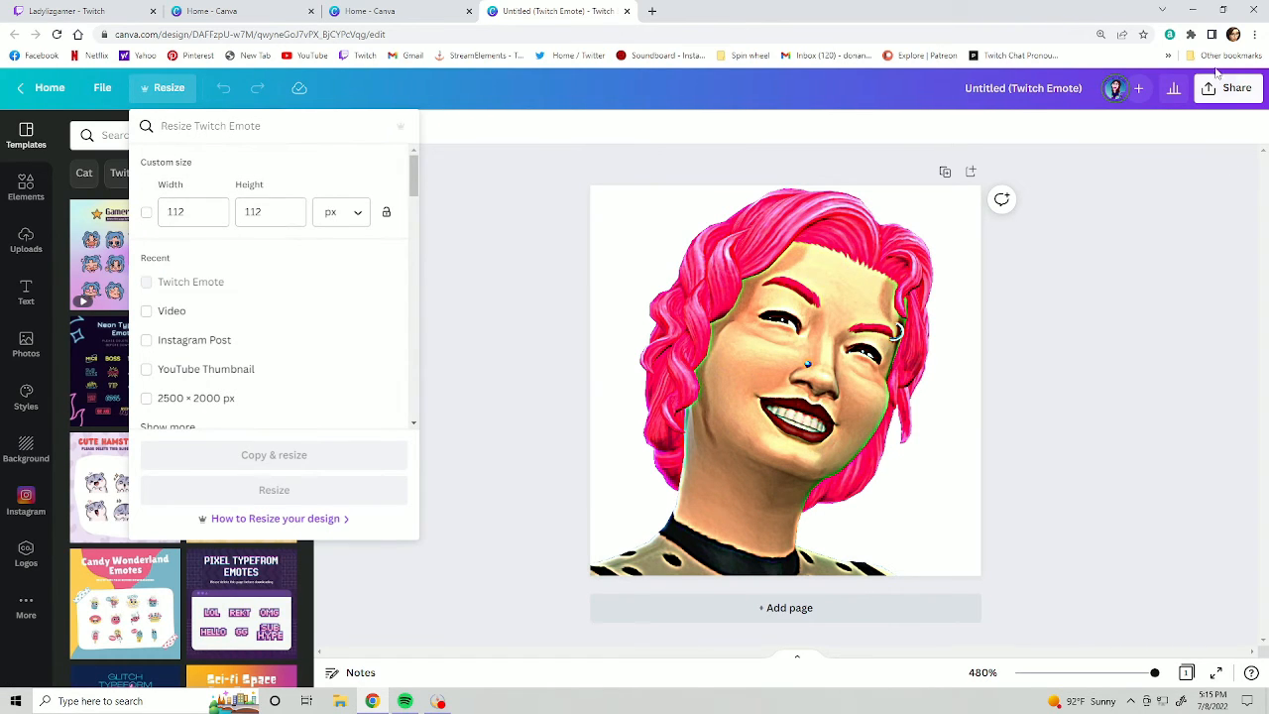
pyautogui.click(26, 240)
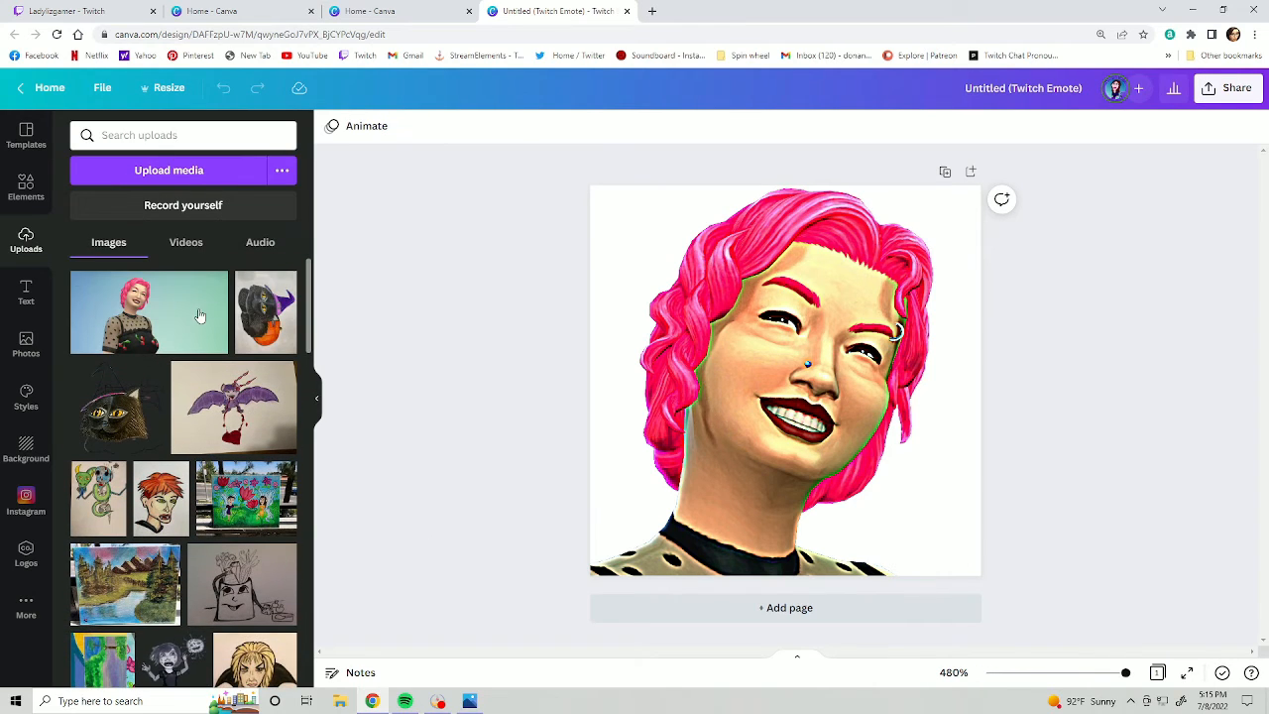
pyautogui.click(191, 317)
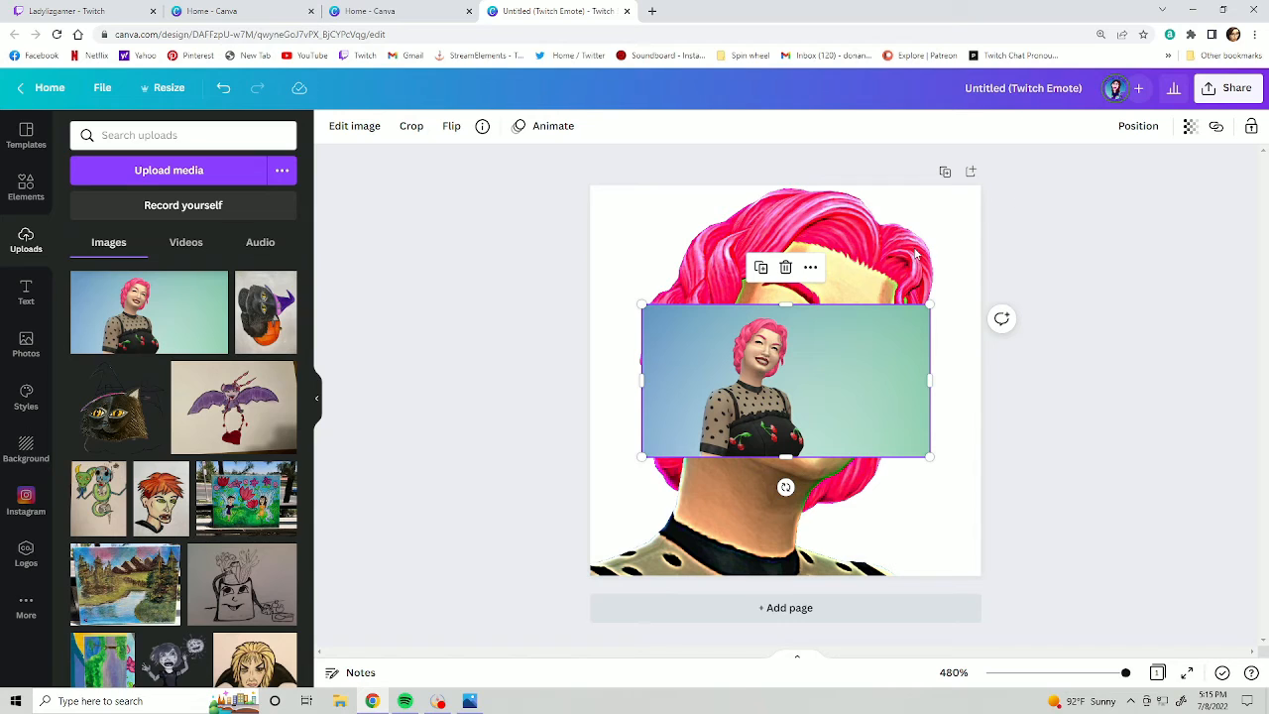
pyautogui.click(626, 12)
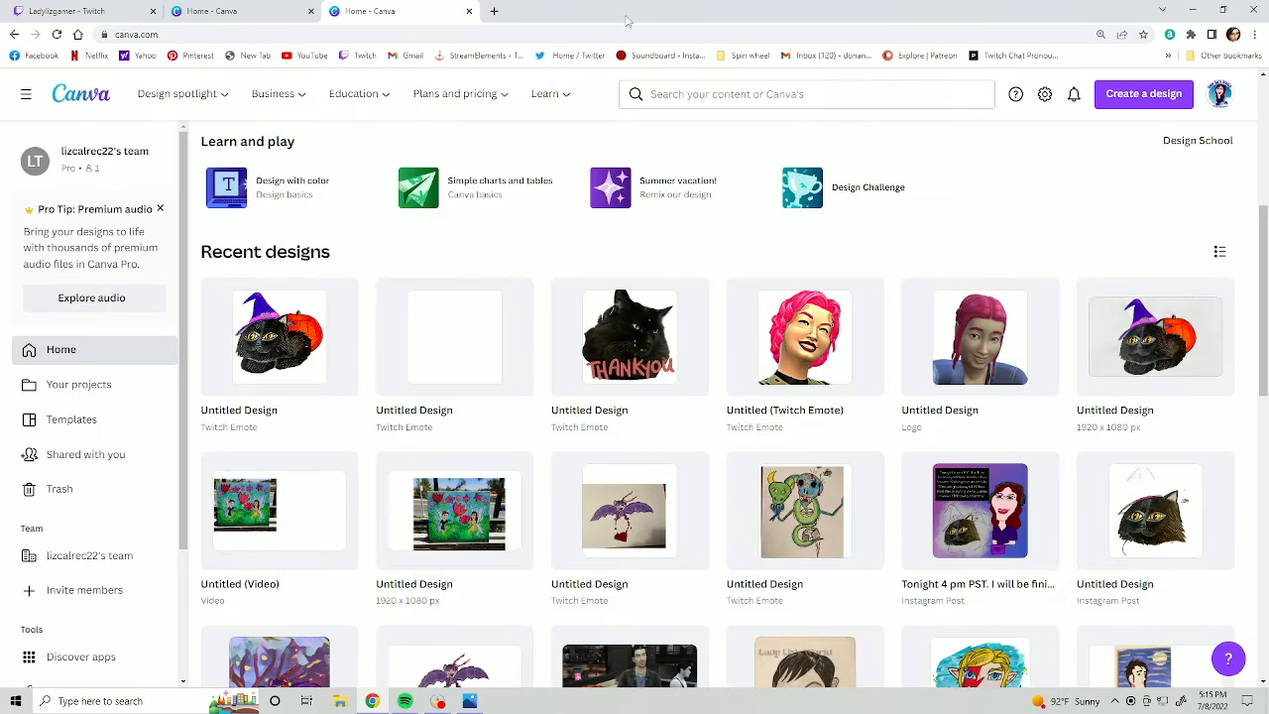
# - Open a blank Twitch Emote design and add the uploaded red wolf drawing with the grey background
pyautogui.click(475, 335)
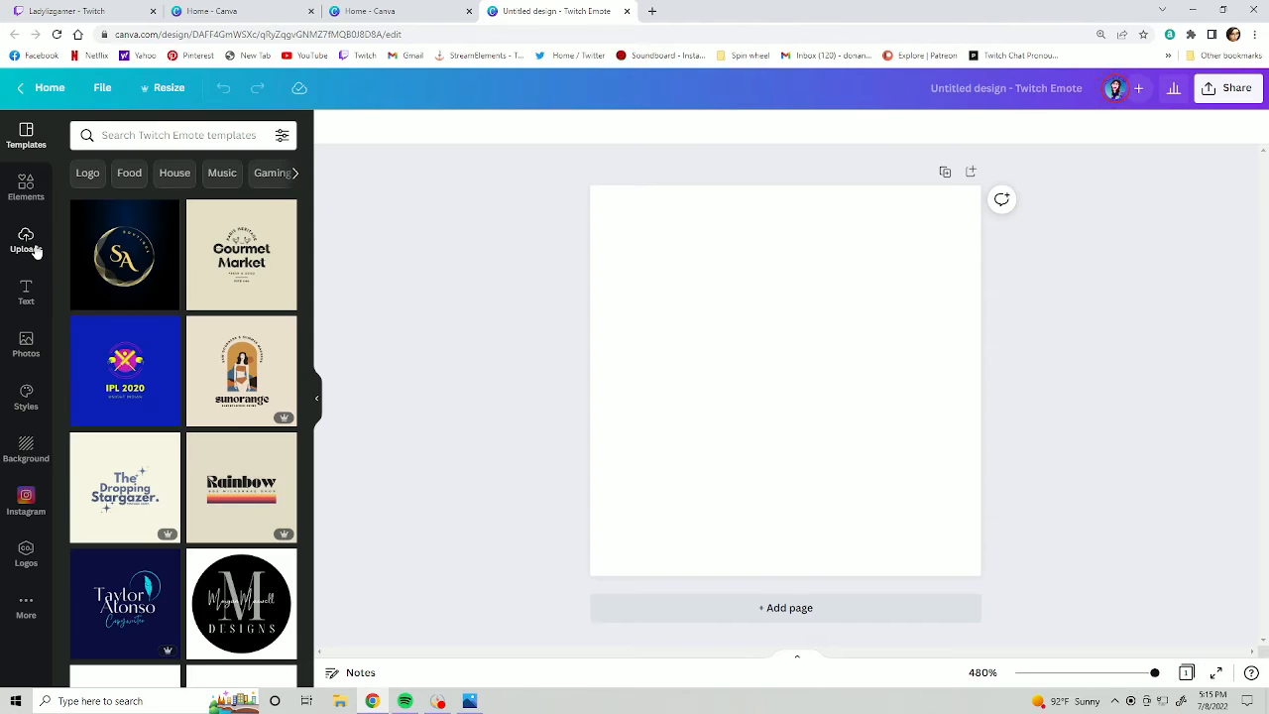
pyautogui.click(27, 241)
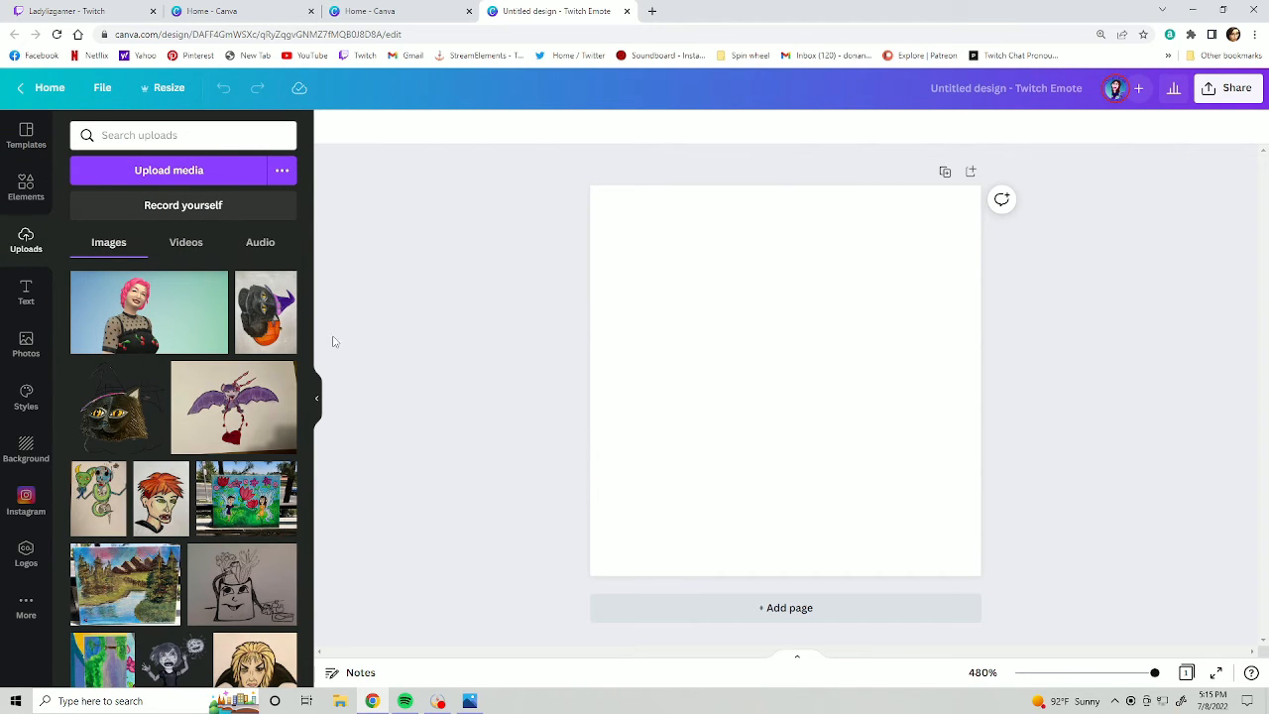
pyautogui.scroll(-10, 310, 389)
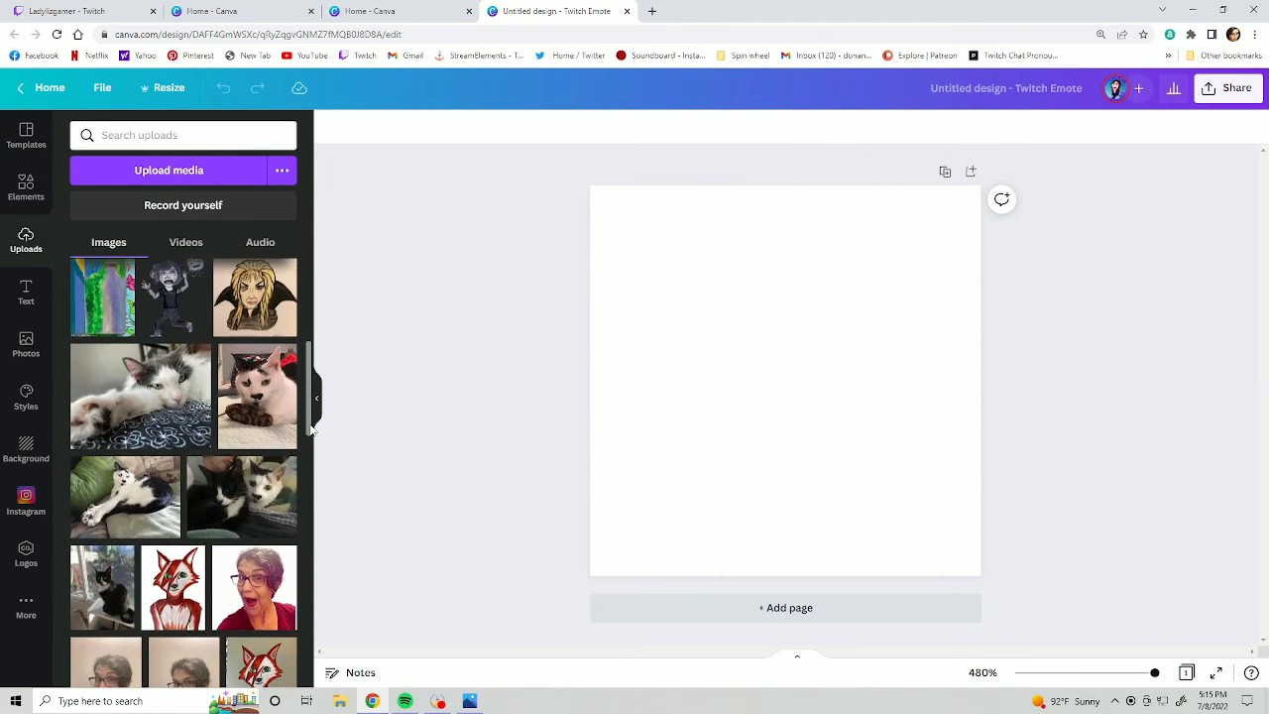
pyautogui.click(247, 591)
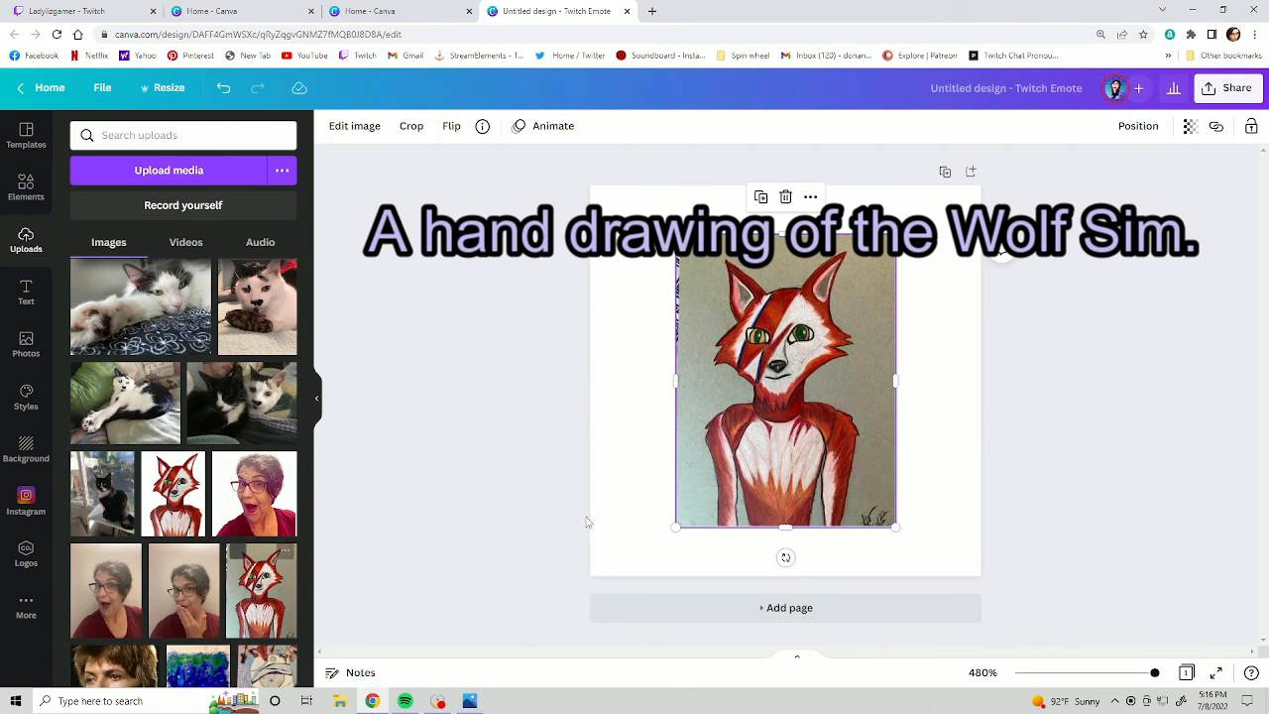
# - Enlarge and reposition the wolf drawing so that it covers the whole canvas
pyautogui.moveTo(676, 378); pyautogui.dragTo(514, 380)
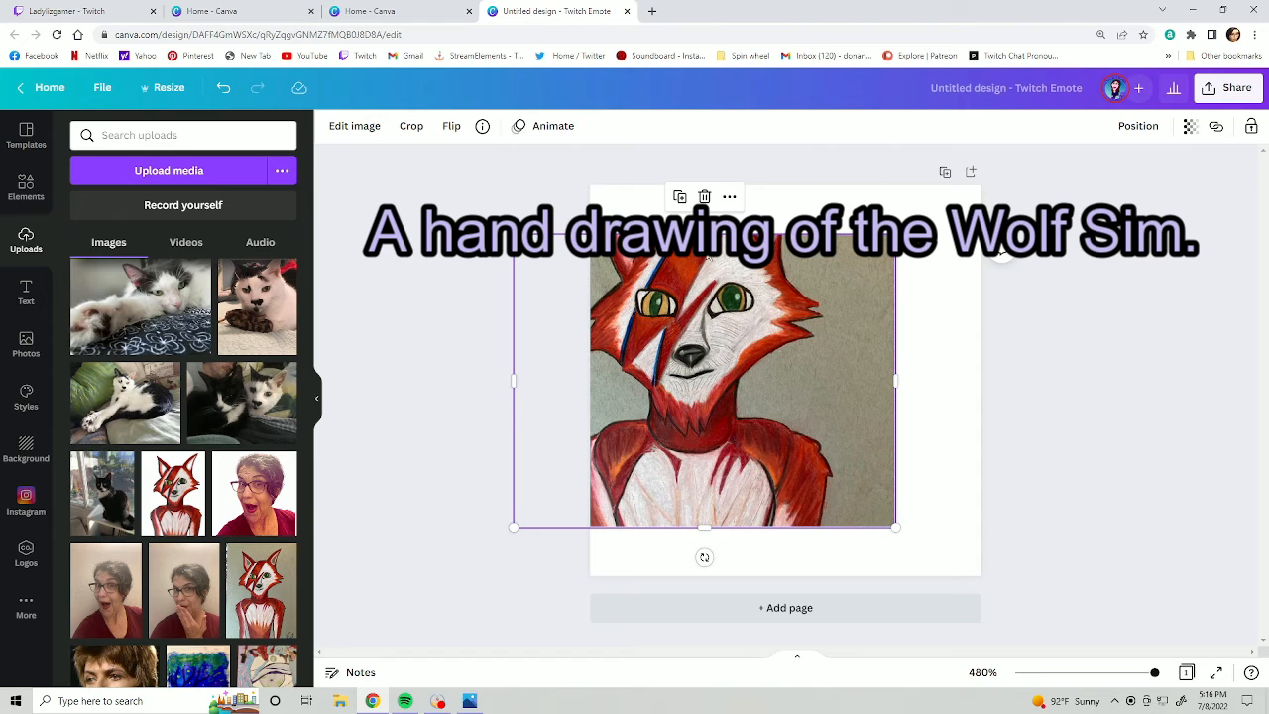
pyautogui.moveTo(705, 235); pyautogui.dragTo(729, 123)
pyautogui.moveTo(744, 331); pyautogui.dragTo(829, 385)
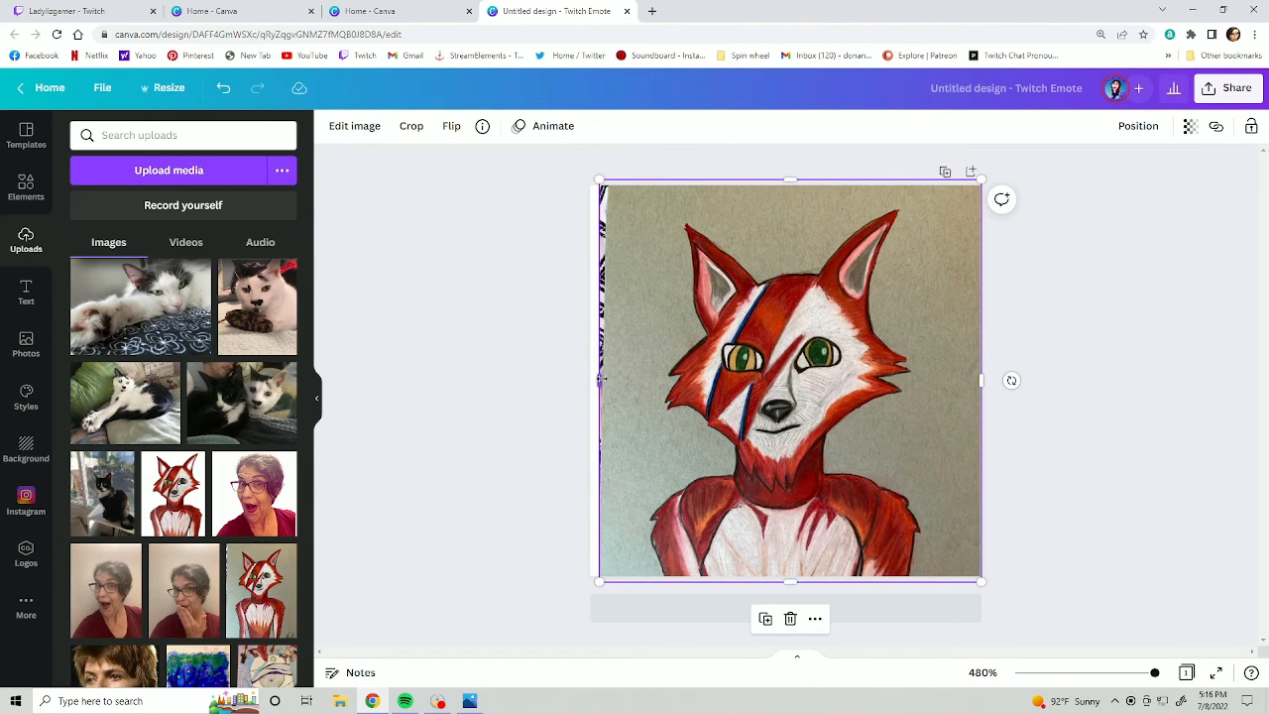
pyautogui.moveTo(601, 378); pyautogui.dragTo(568, 380)
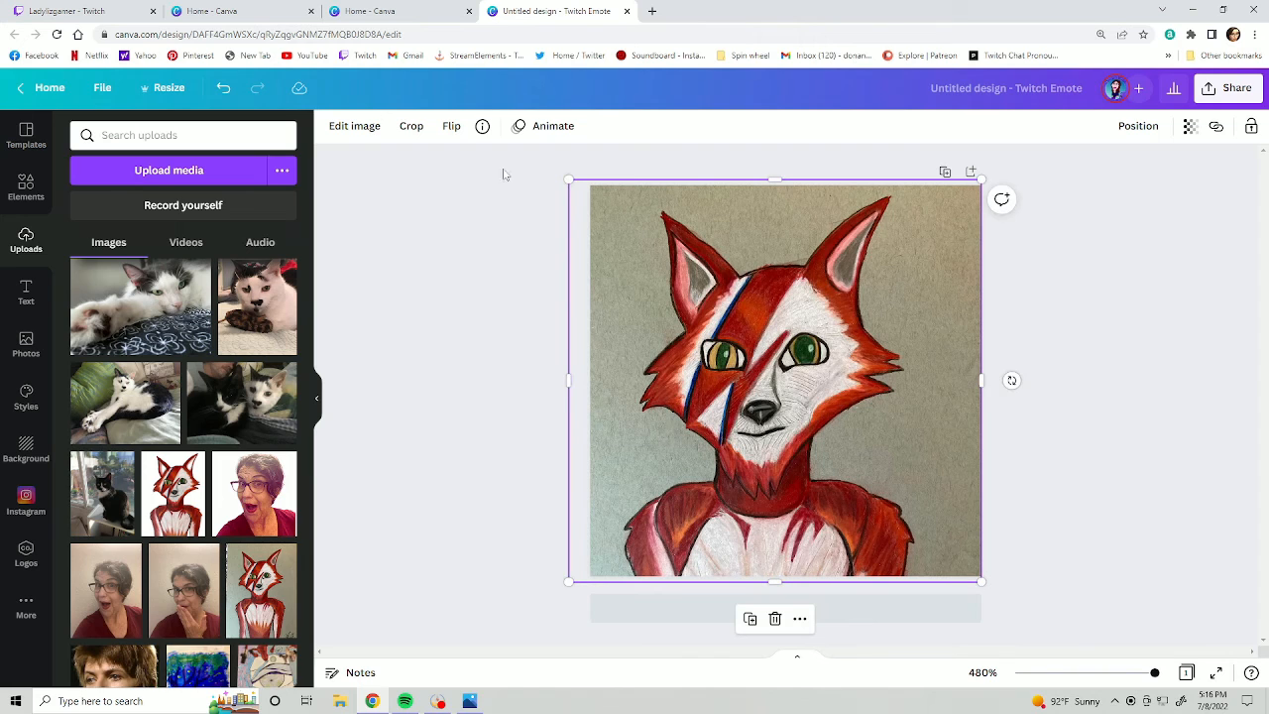
# - Remove the wolf drawing's background, then enlarge and reposition the wolf so its head fills the canvas
pyautogui.click(354, 126)
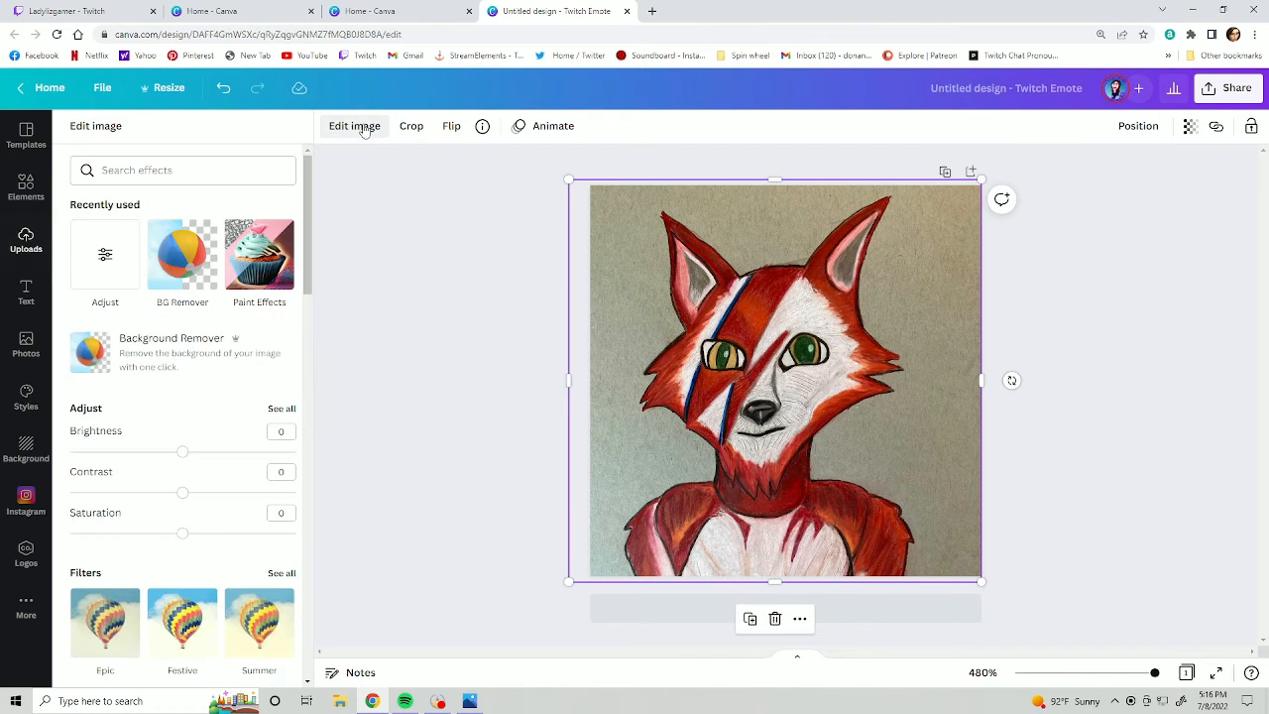
pyautogui.click(188, 278)
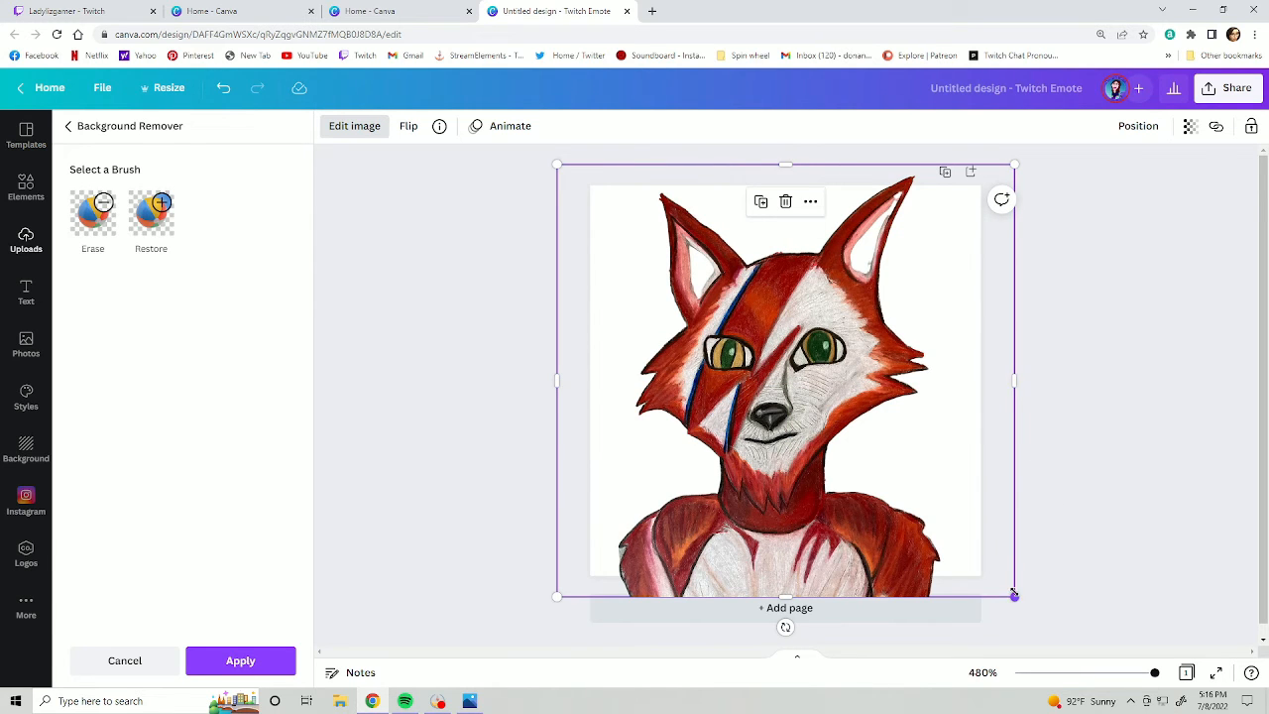
pyautogui.moveTo(1013, 596); pyautogui.dragTo(1058, 638)
pyautogui.moveTo(819, 536)
pyautogui.mouseDown()
pyautogui.moveTo(807, 527)
pyautogui.moveTo(808, 544)
pyautogui.mouseUp()
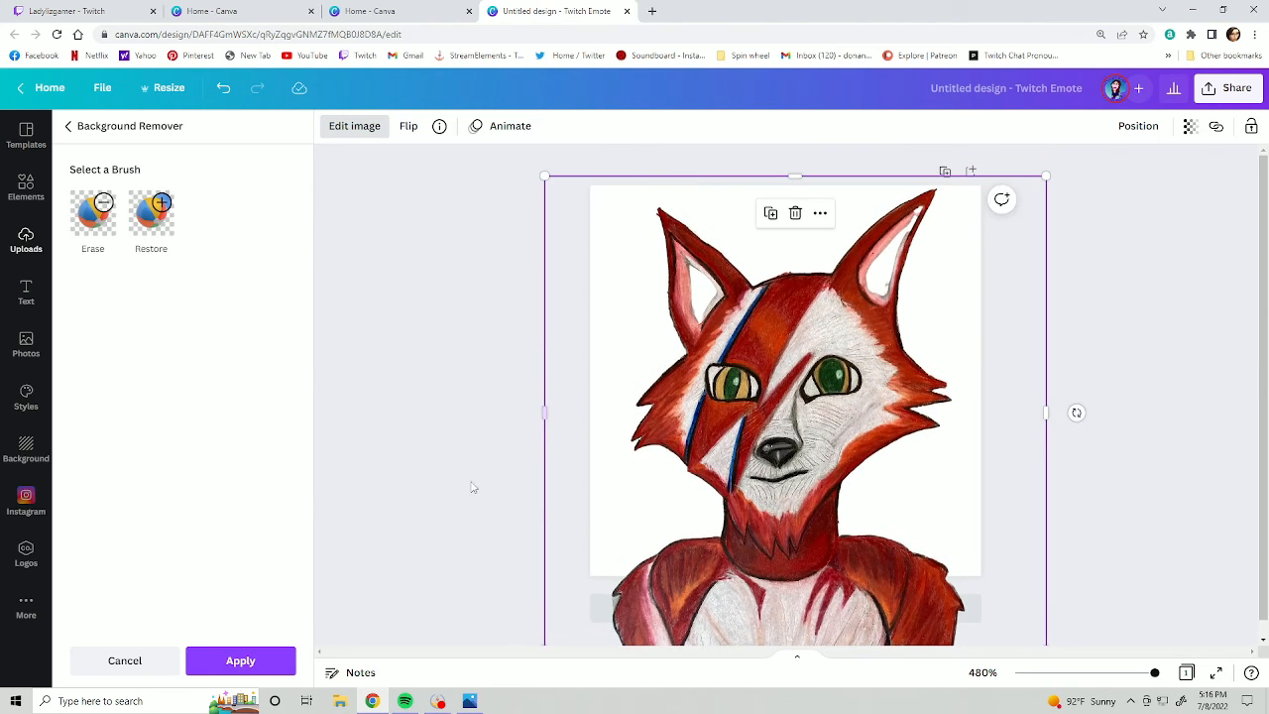
pyautogui.click(427, 463)
pyautogui.click(523, 459)
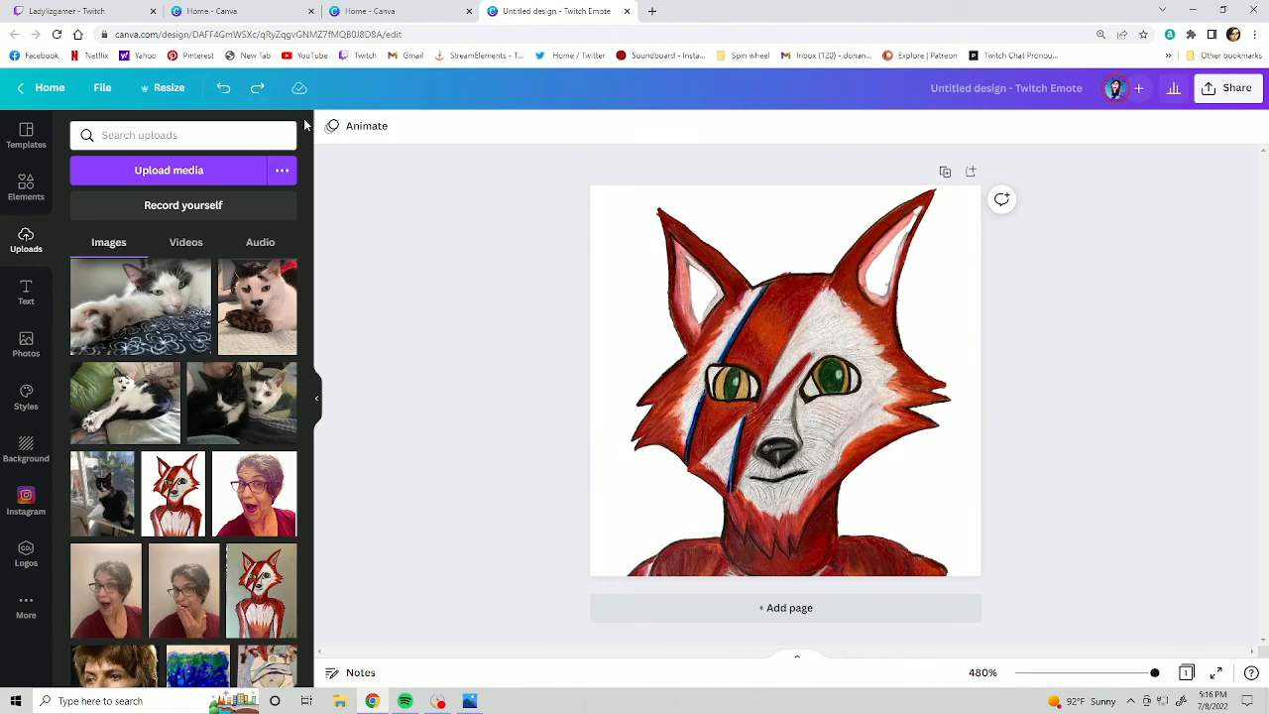
# - Open all image adjustments for the wolf and sharpen it by setting its blur to -49
pyautogui.click(753, 351)
pyautogui.click(373, 130)
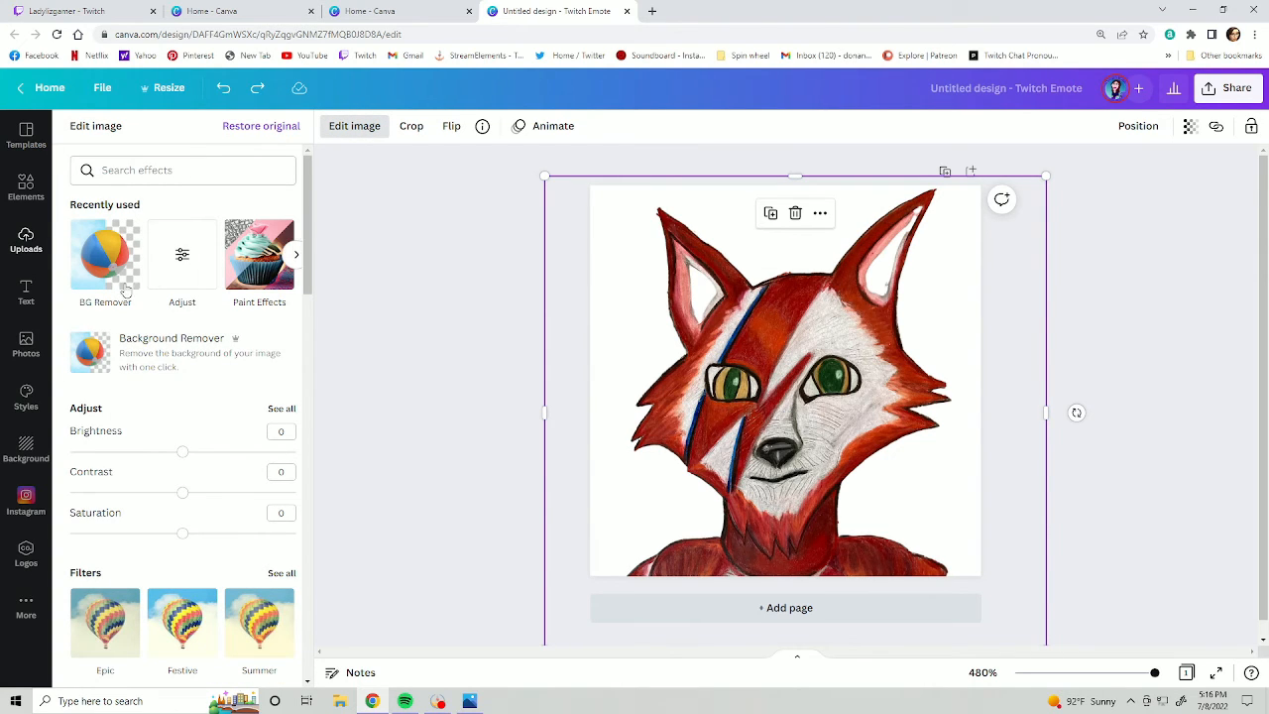
pyautogui.click(185, 261)
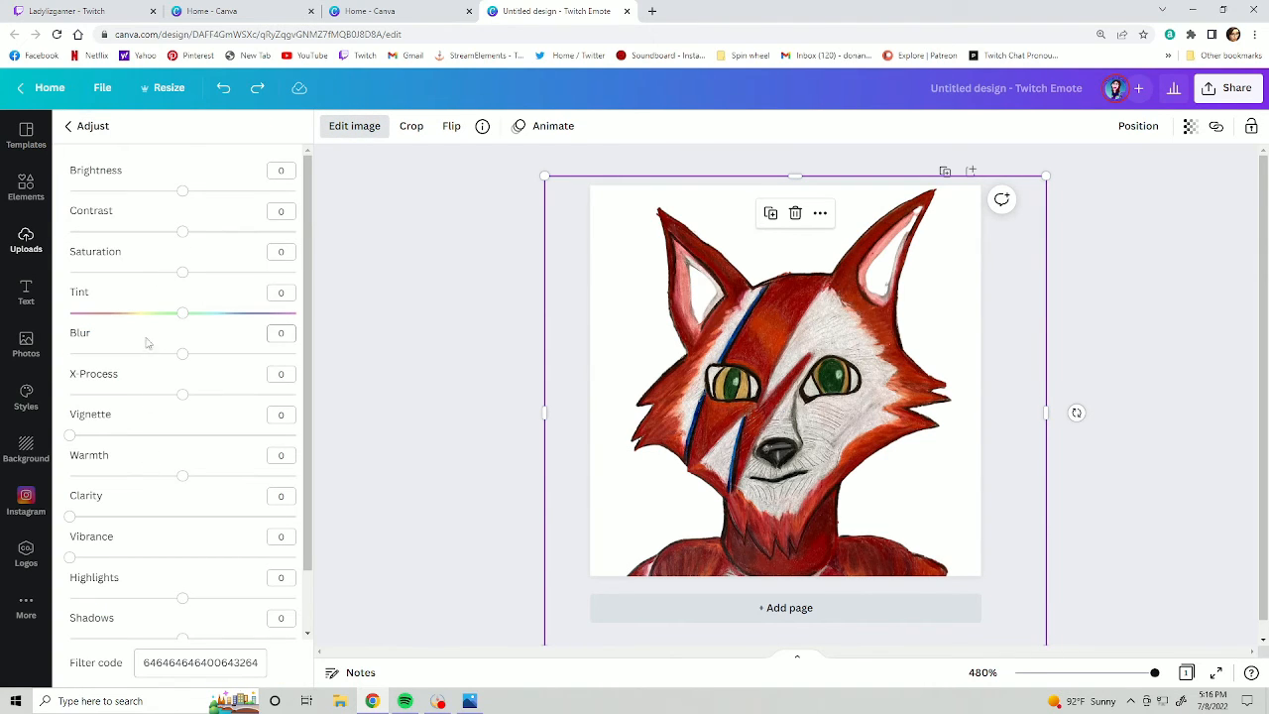
pyautogui.moveTo(183, 353); pyautogui.dragTo(127, 353)
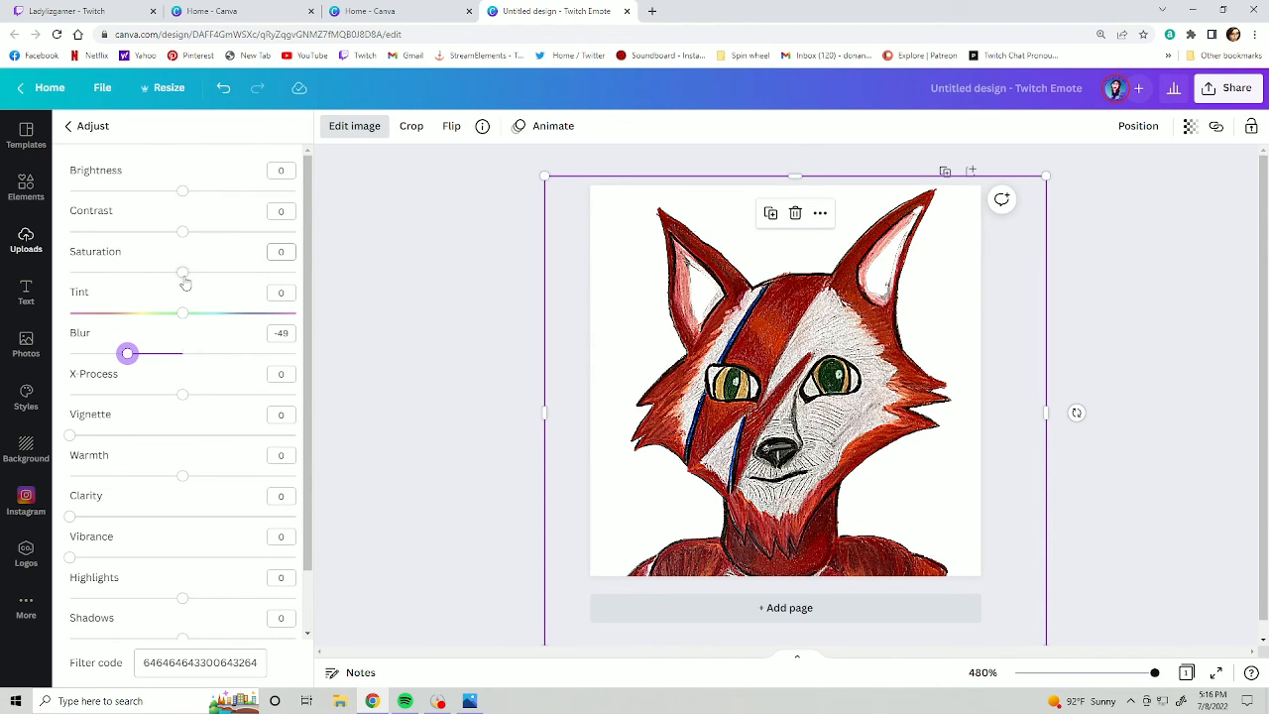
# - Set the wolf image's saturation to 32, contrast to 52 and brightness to -28
pyautogui.moveTo(183, 272); pyautogui.dragTo(218, 271)
pyautogui.moveTo(182, 231); pyautogui.dragTo(241, 231)
pyautogui.moveTo(182, 191); pyautogui.dragTo(152, 194)
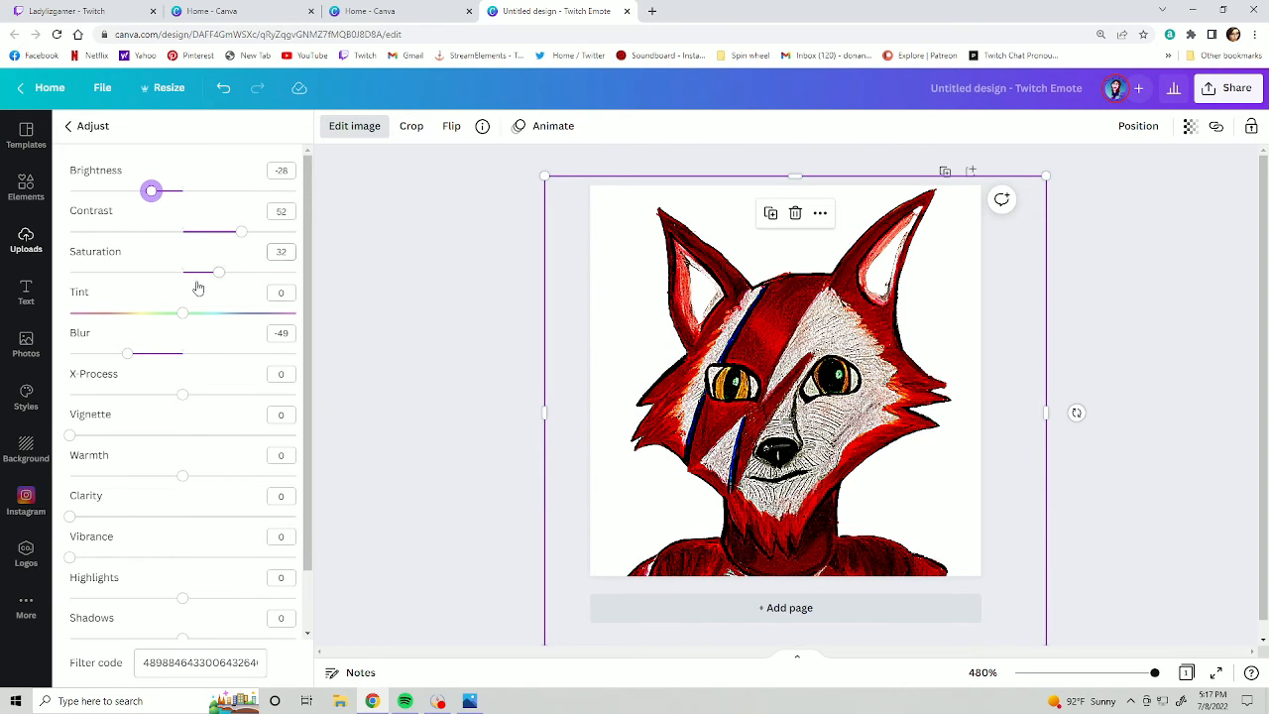
# - Set the wolf image's saturation to 39
pyautogui.moveTo(218, 272); pyautogui.dragTo(227, 281)
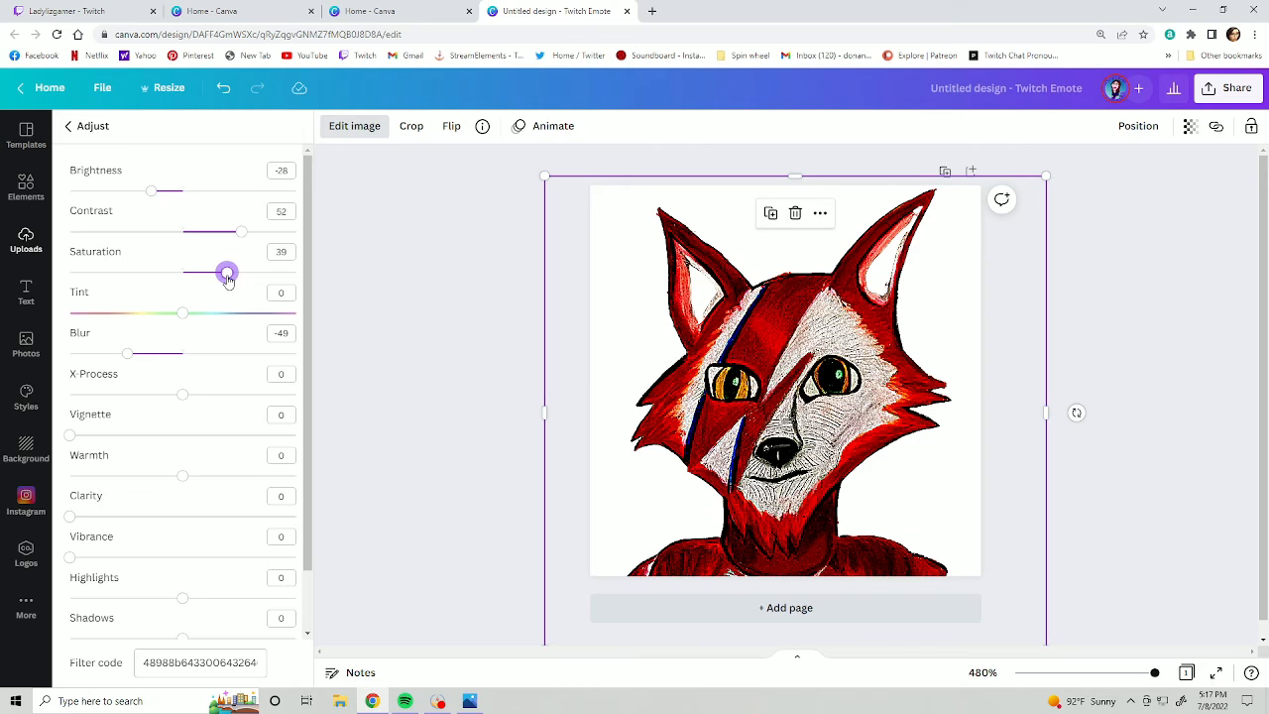
pyautogui.click(182, 312)
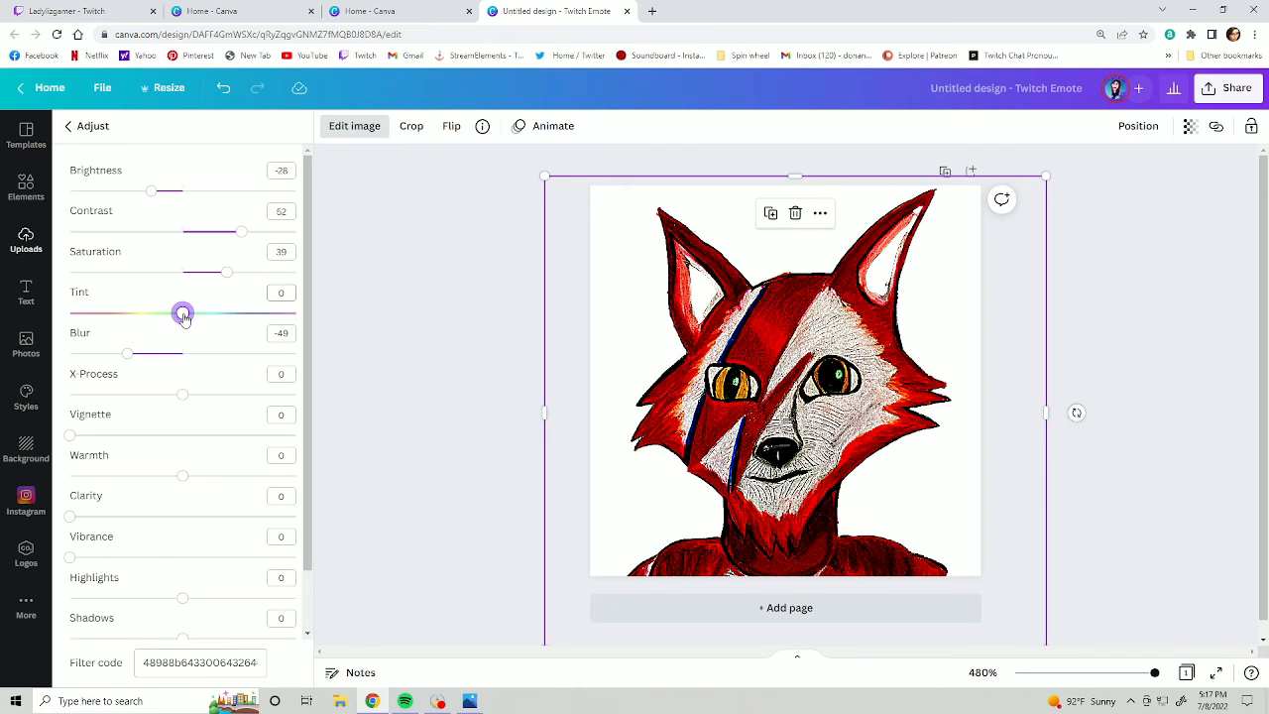
pyautogui.click(70, 435)
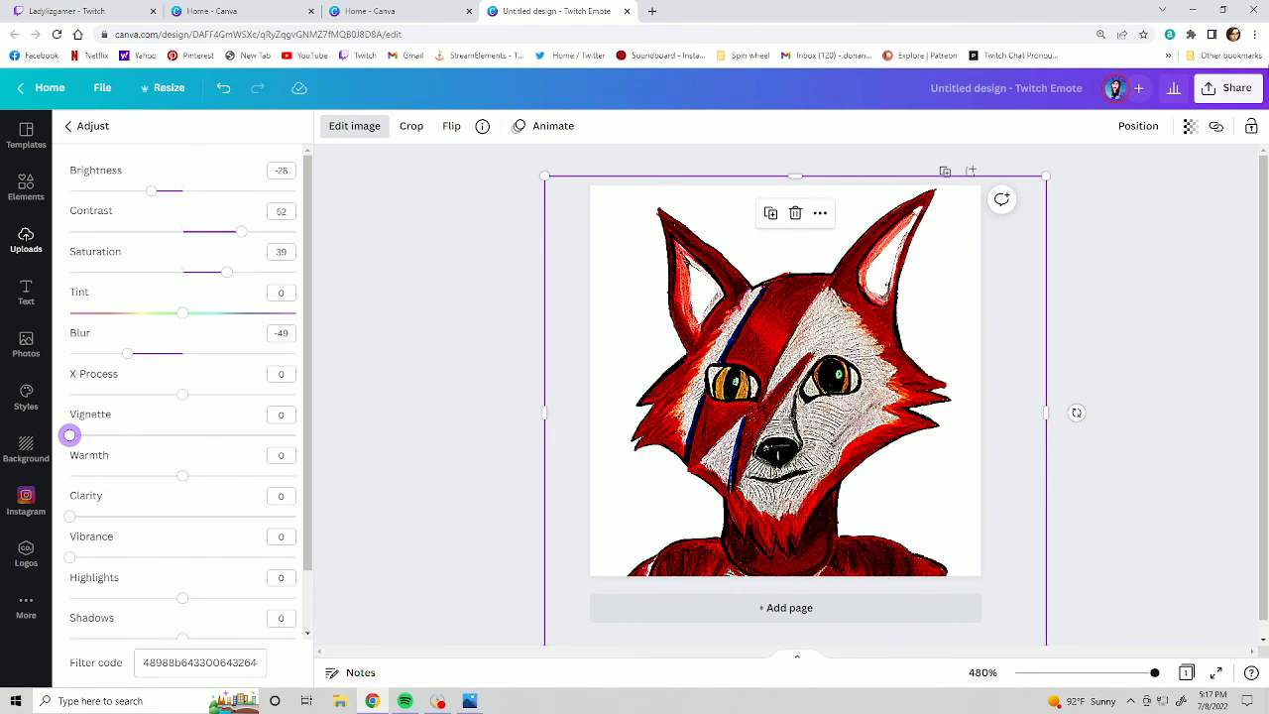
# - Download the wolf emote as a 112 × 112 px PNG with a transparent background and select the downloaded file Untitled design (3)
pyautogui.click(1229, 88)
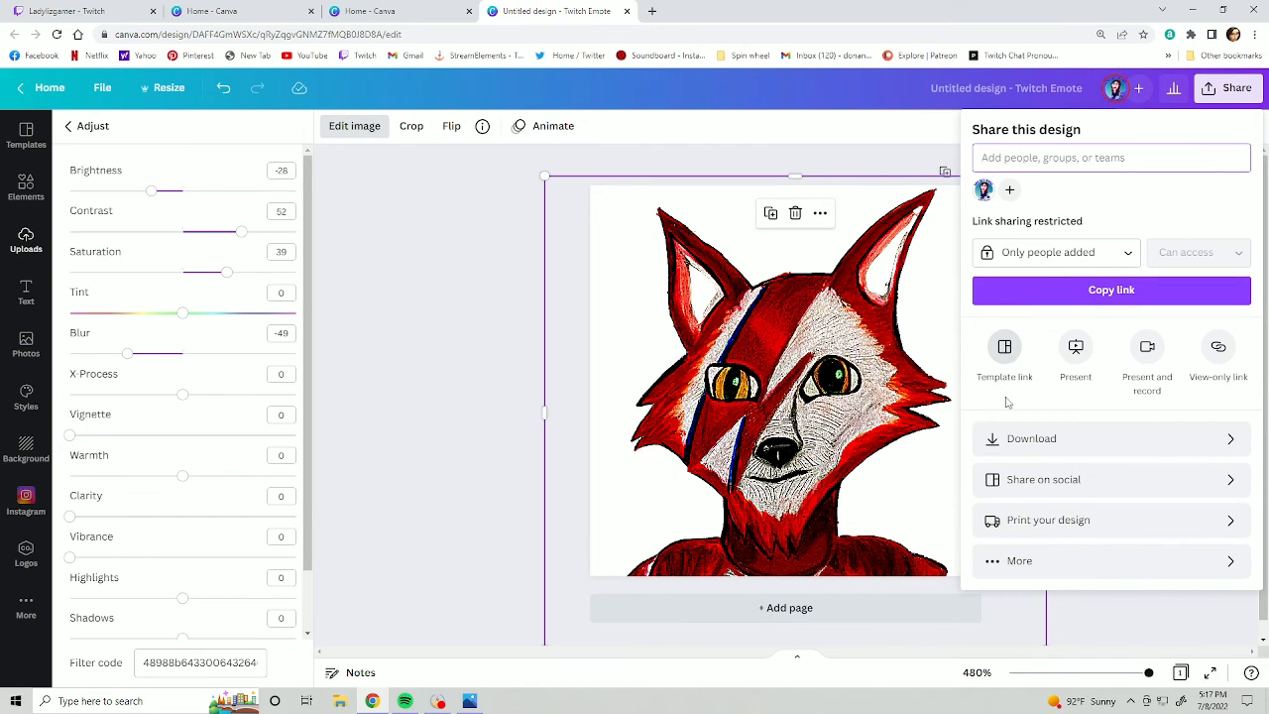
pyautogui.click(993, 439)
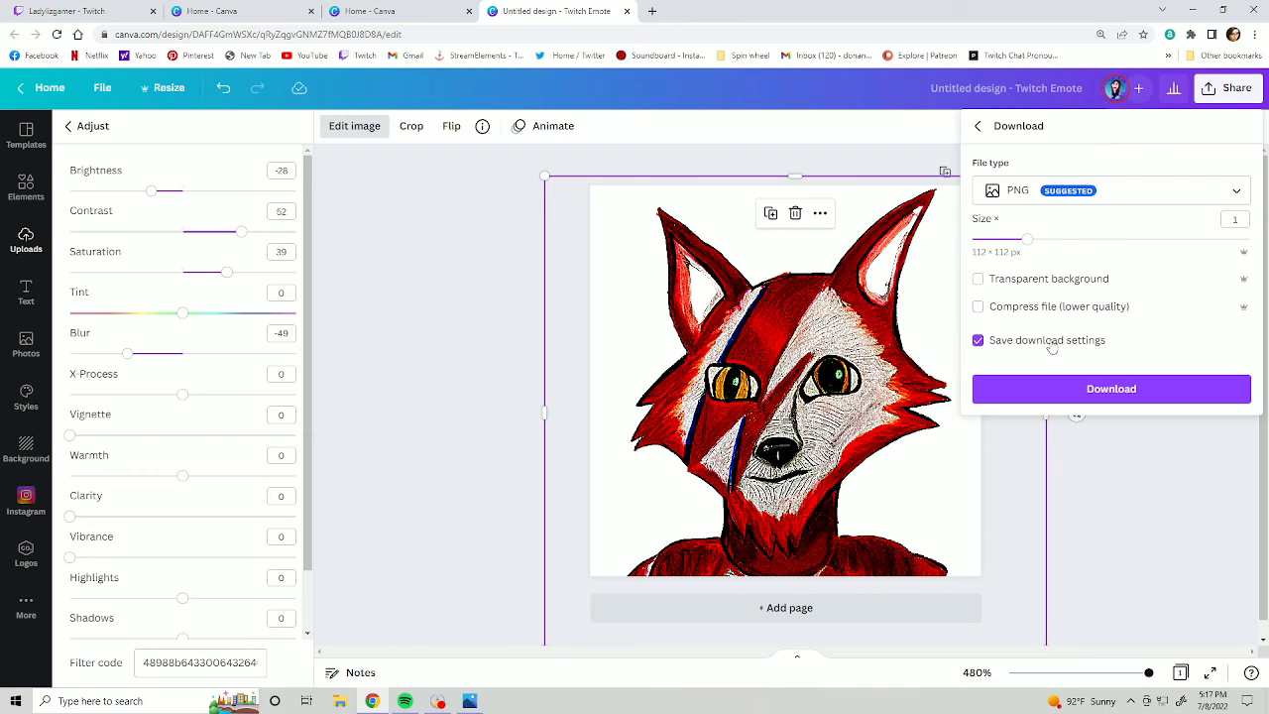
pyautogui.click(977, 279)
pyautogui.click(1001, 389)
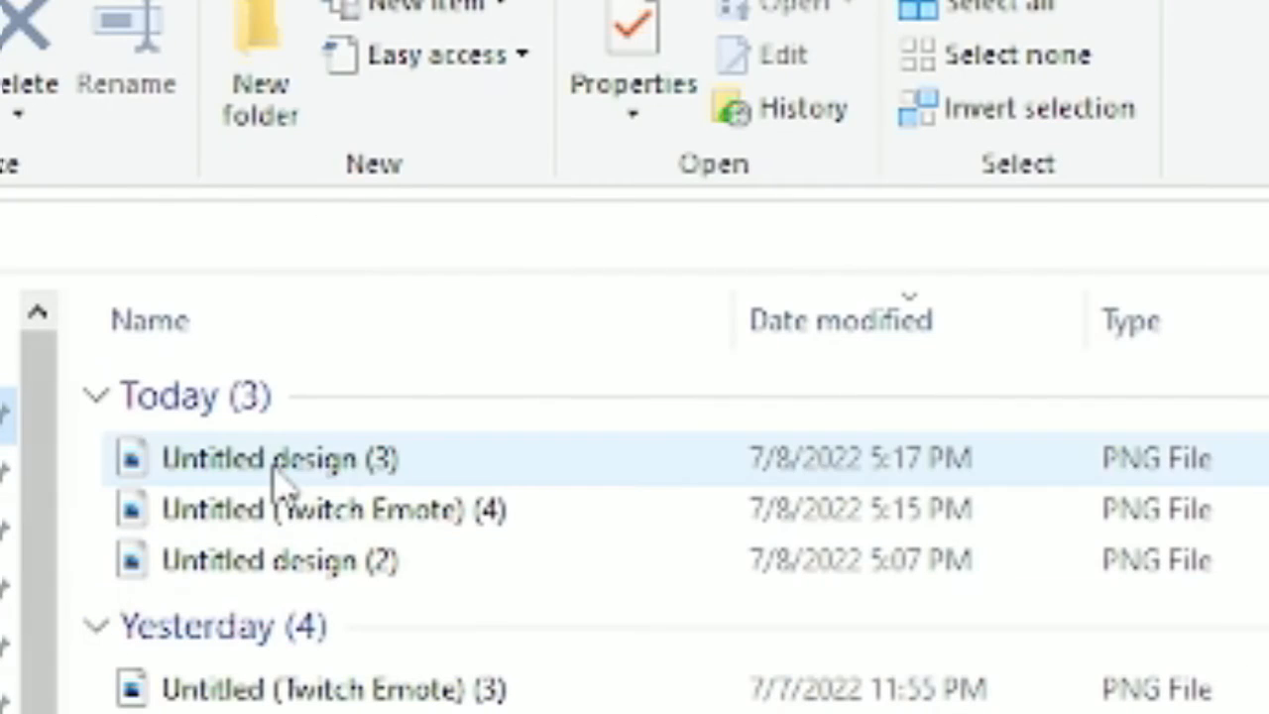
pyautogui.click(282, 476)
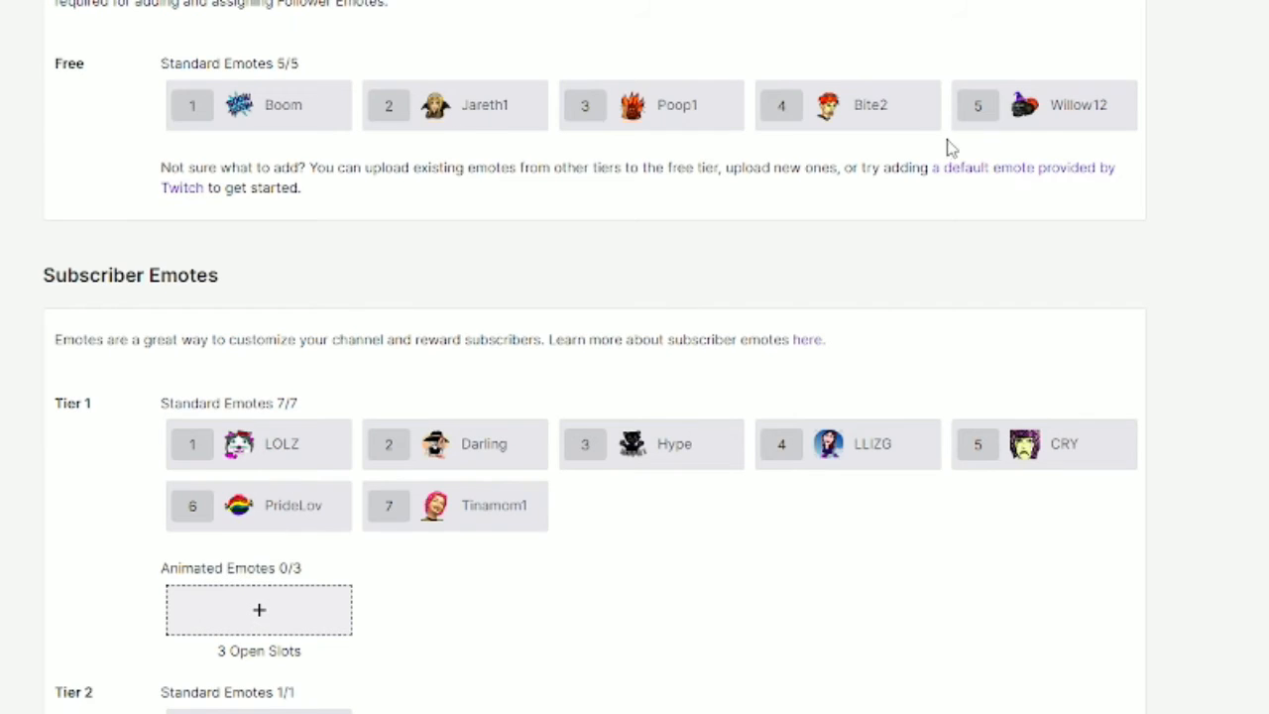
# - Remove the Willow12 emote from the fifth free standard emote slot on Twitch
pyautogui.moveTo(927, 99)
pyautogui.click(1146, 99)
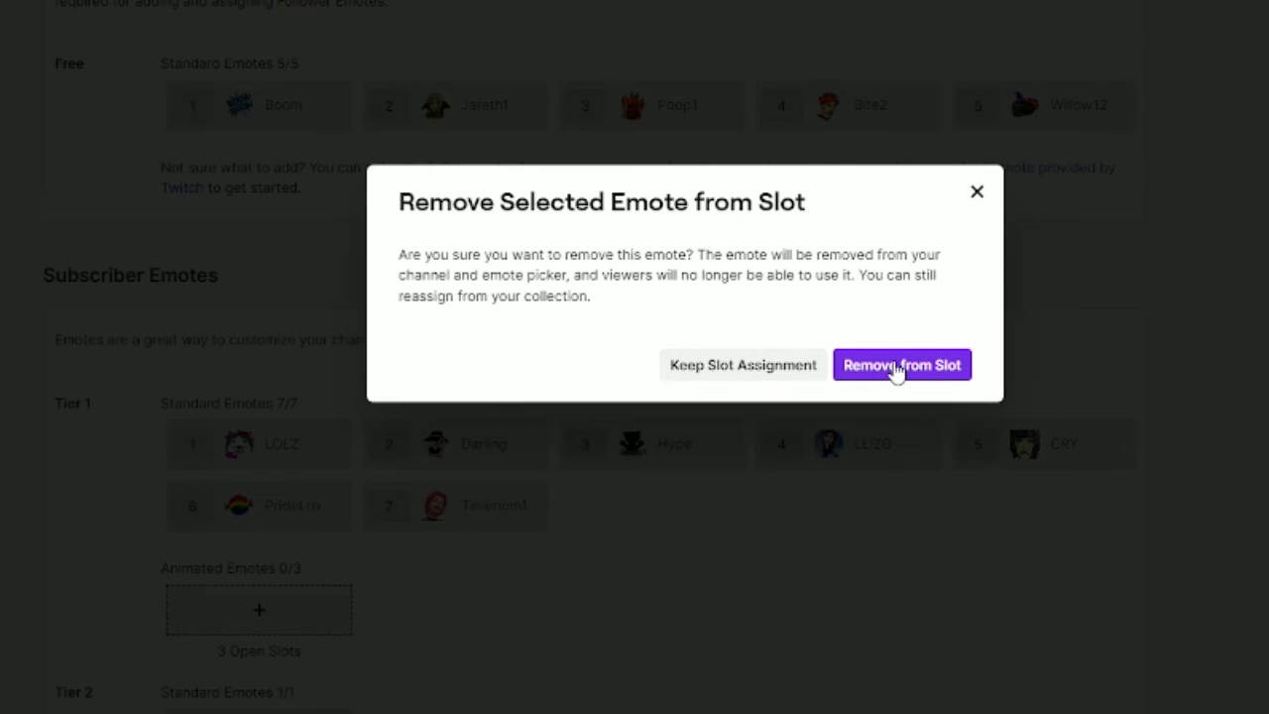
pyautogui.click(897, 367)
# - Choose the wolf image Untitled design (3) as the new emote for the emptied fifth free slot, with auto-resize on
pyautogui.click(1025, 111)
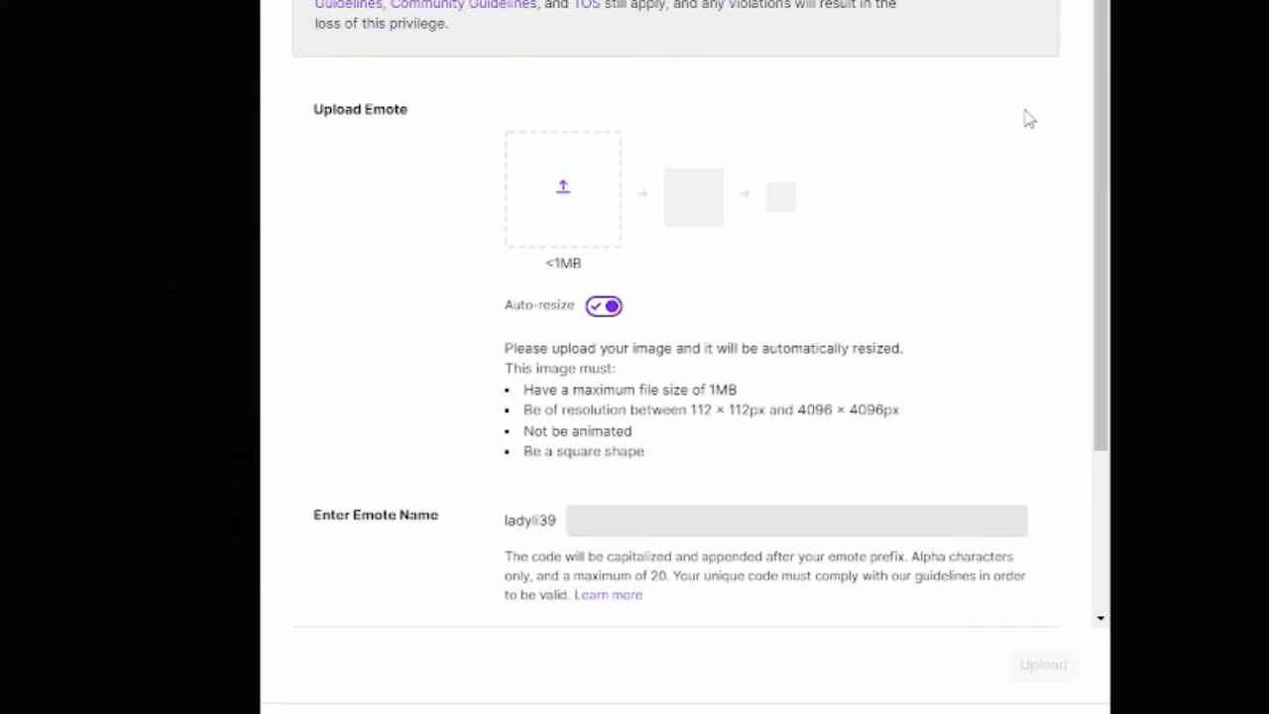
pyautogui.click(557, 183)
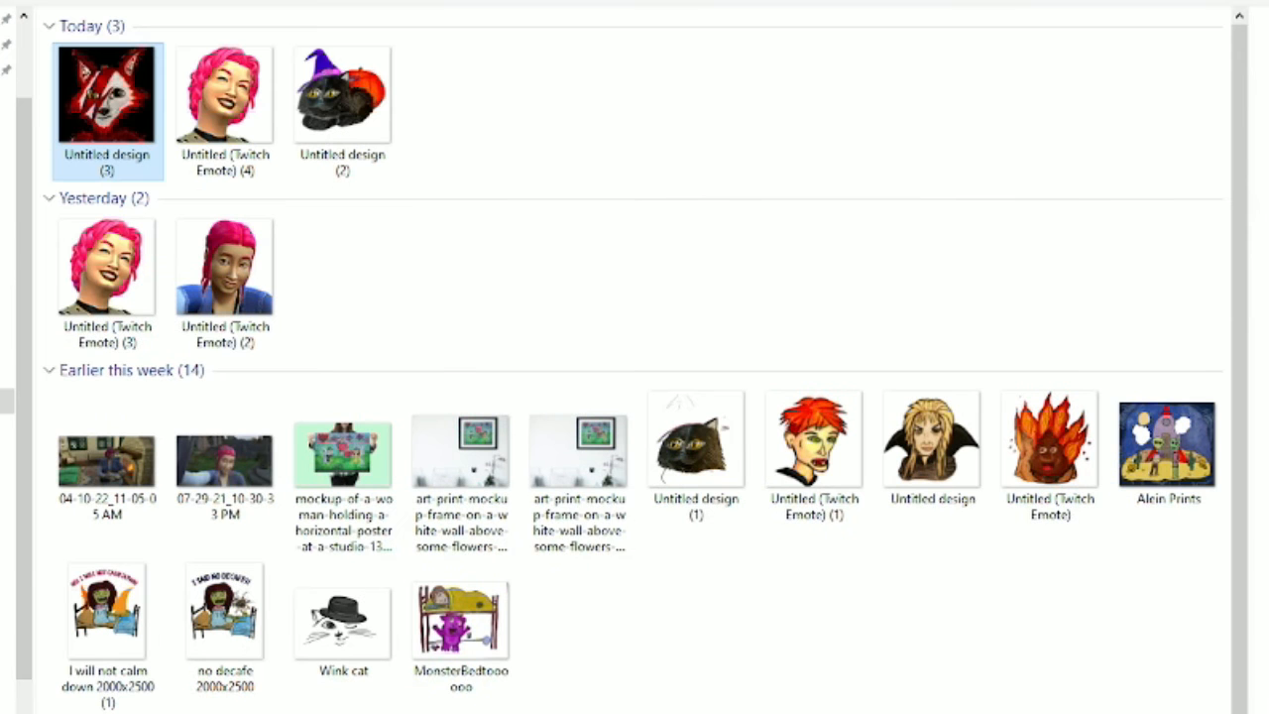
pyautogui.press('Return')
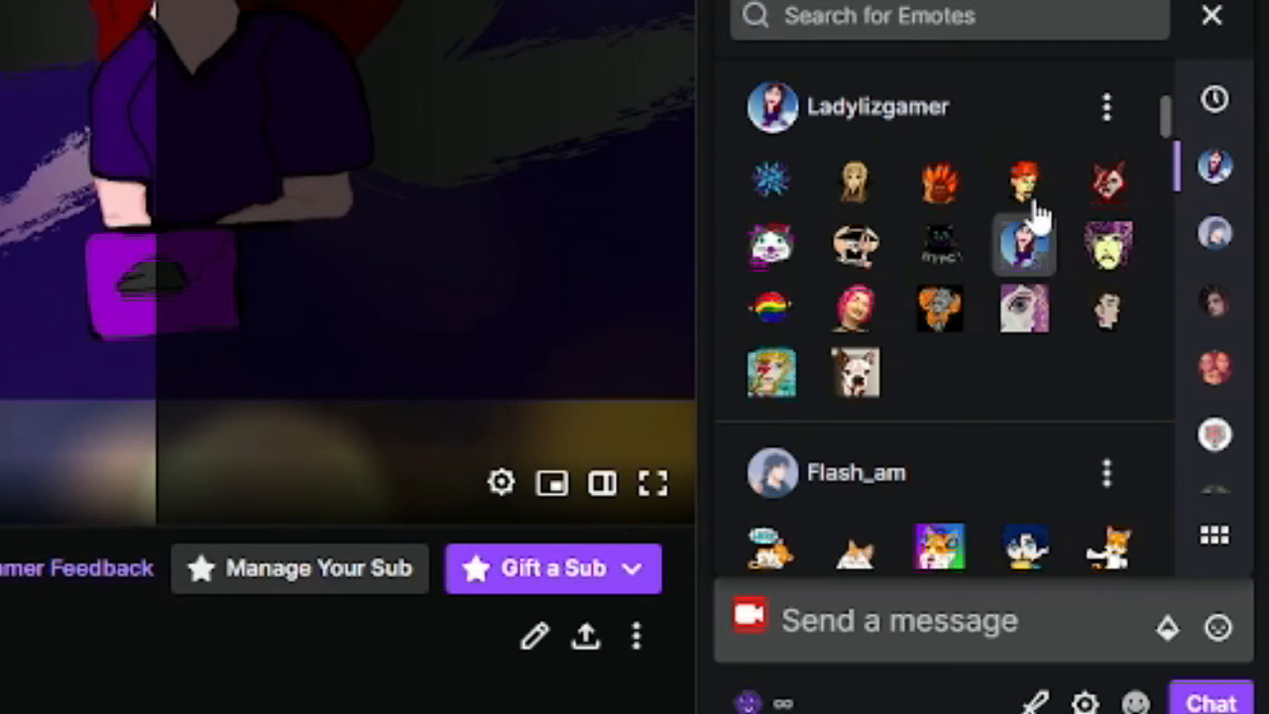
# - Insert the new wolf emote five times into the channel's chat message and send it
pyautogui.click(1103, 183)
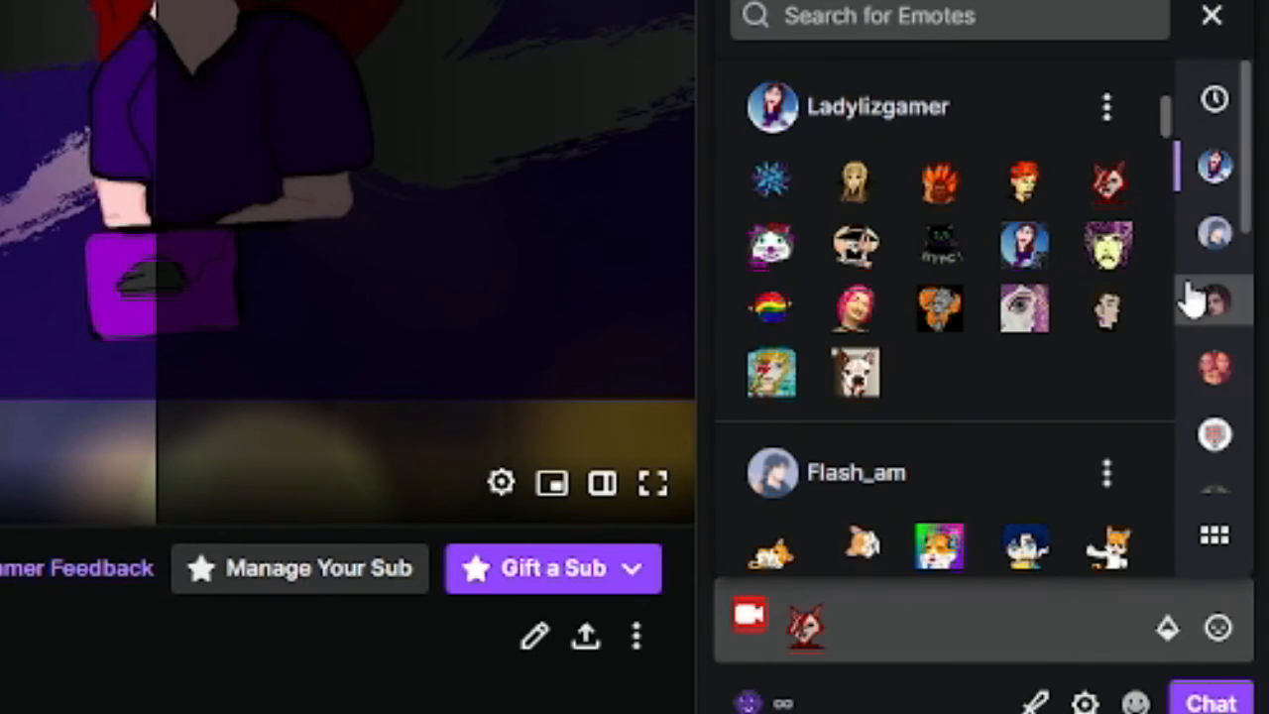
pyautogui.click(1120, 203)
pyautogui.click(1120, 203)
pyautogui.click(1120, 203)
pyautogui.click(1120, 203)
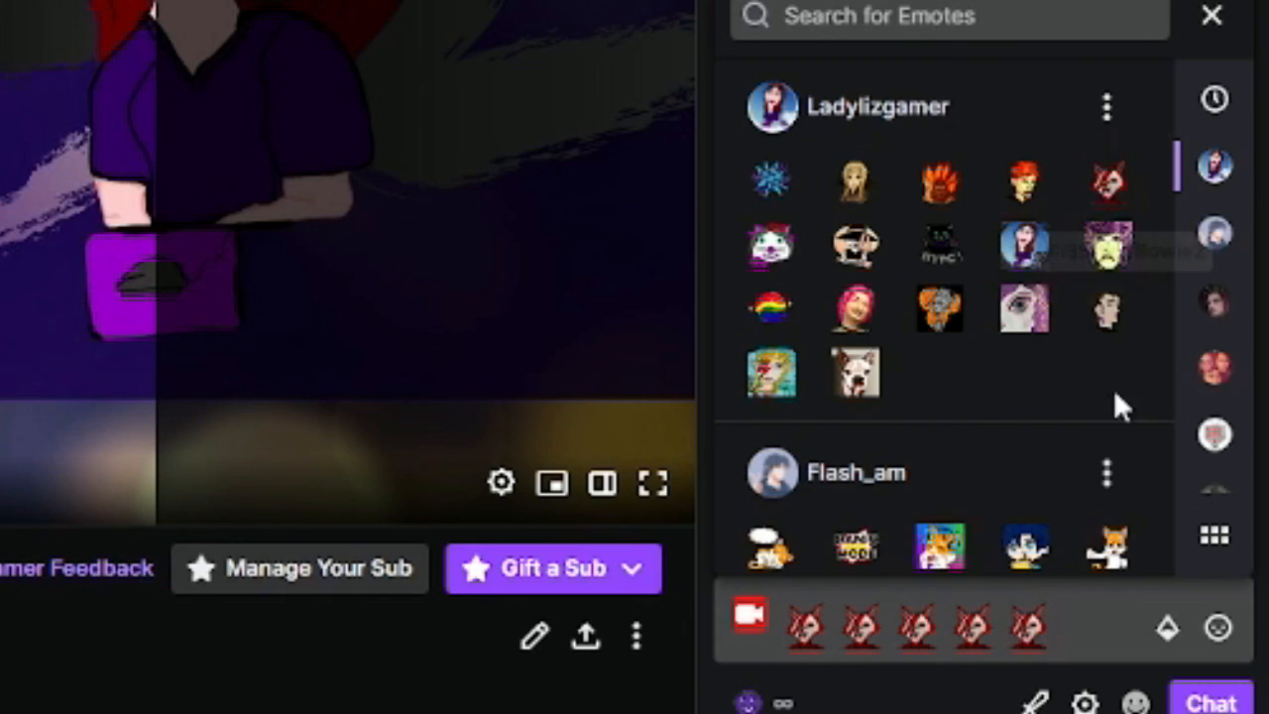
pyautogui.click(1110, 615)
pyautogui.press('Return')
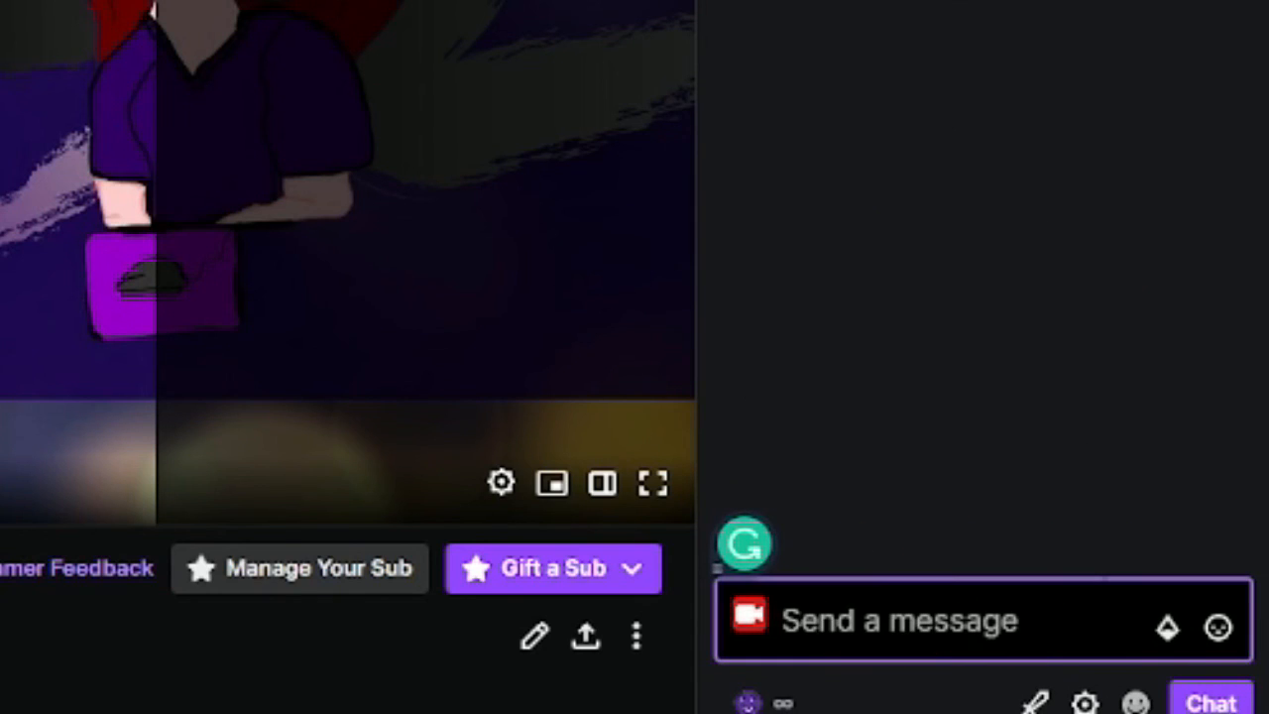